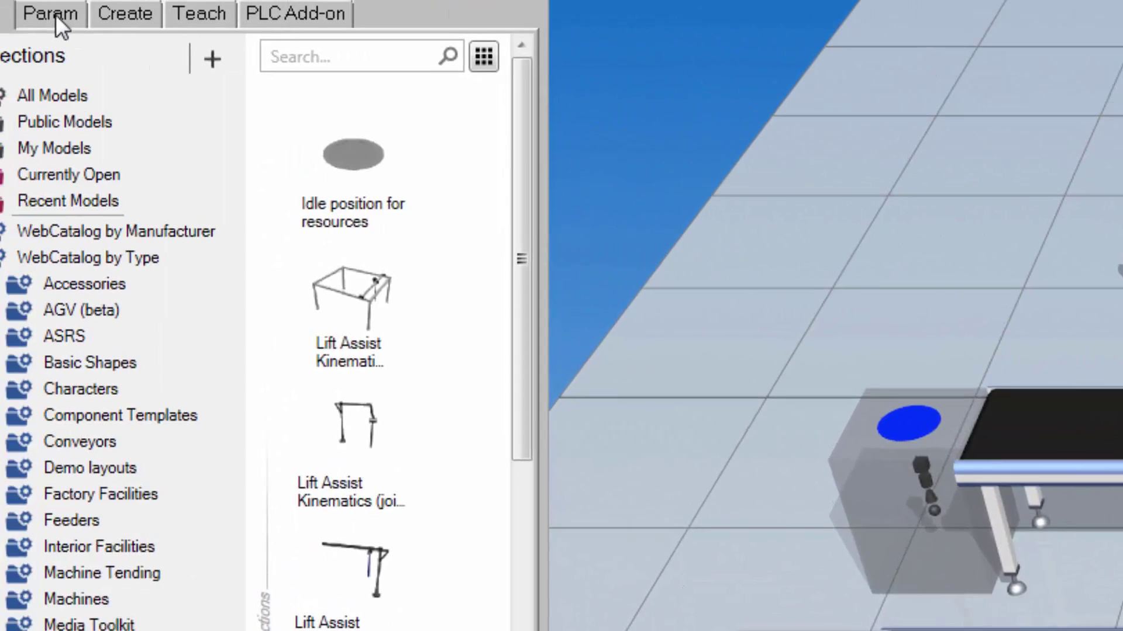
Step: Select the bottom conveyor, Station1, and display its General component parameters with the task-creation fields
click(55, 16)
click(109, 92)
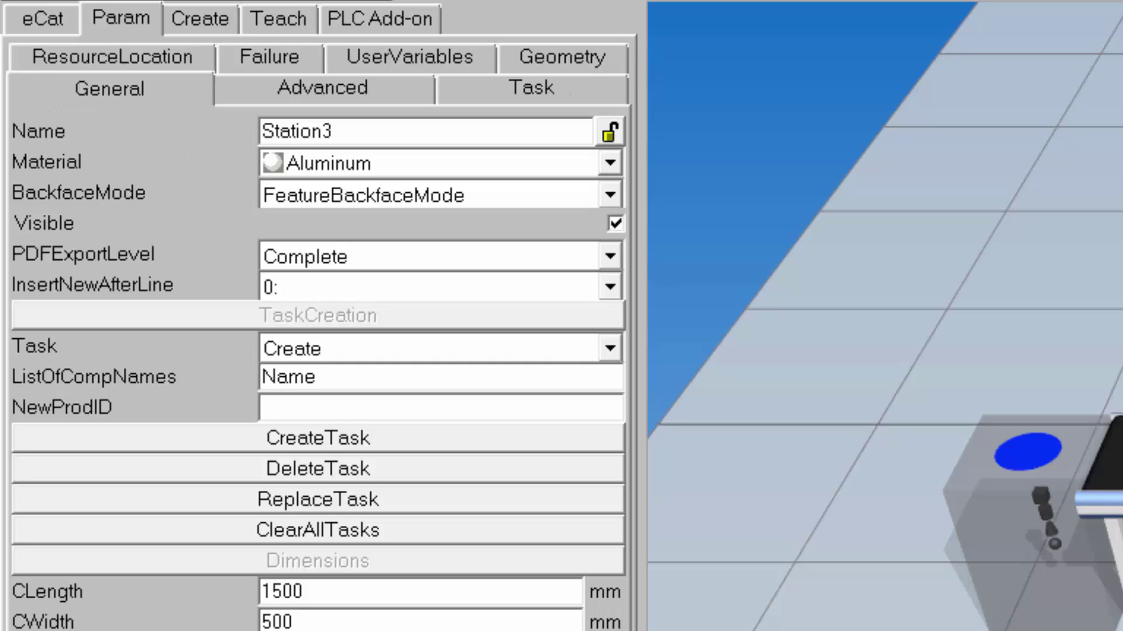
click(45, 19)
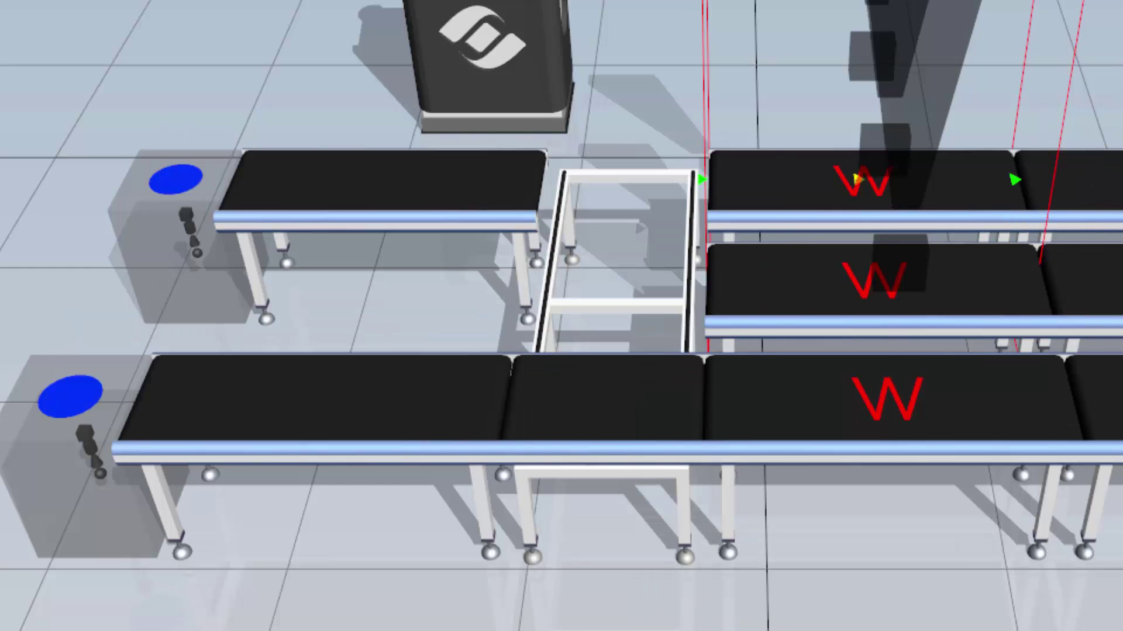
click(795, 393)
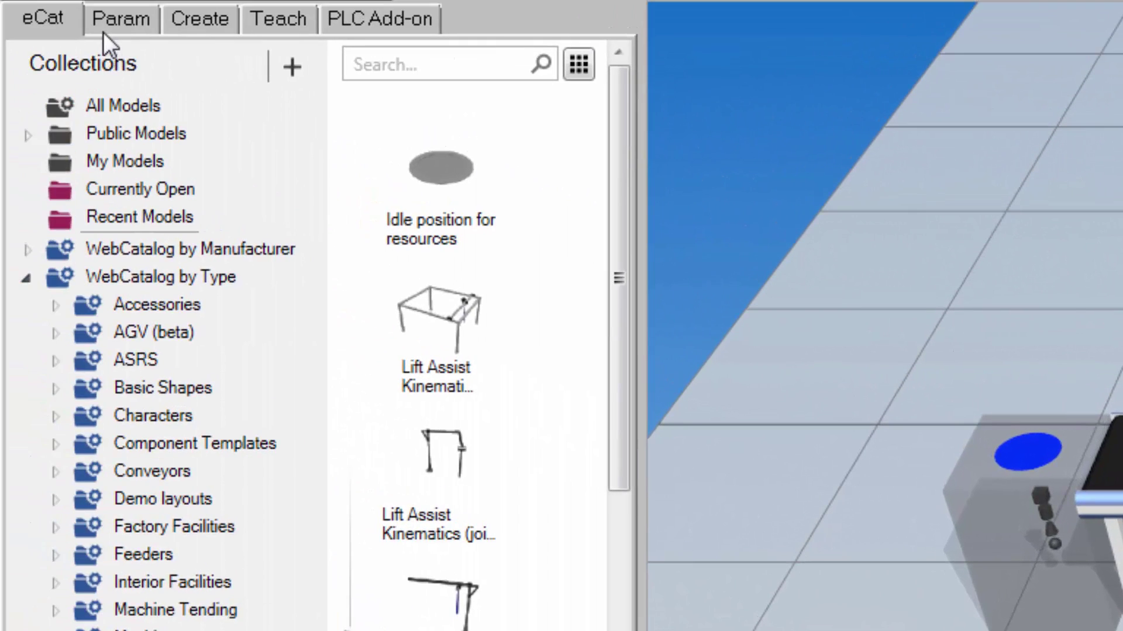
click(104, 24)
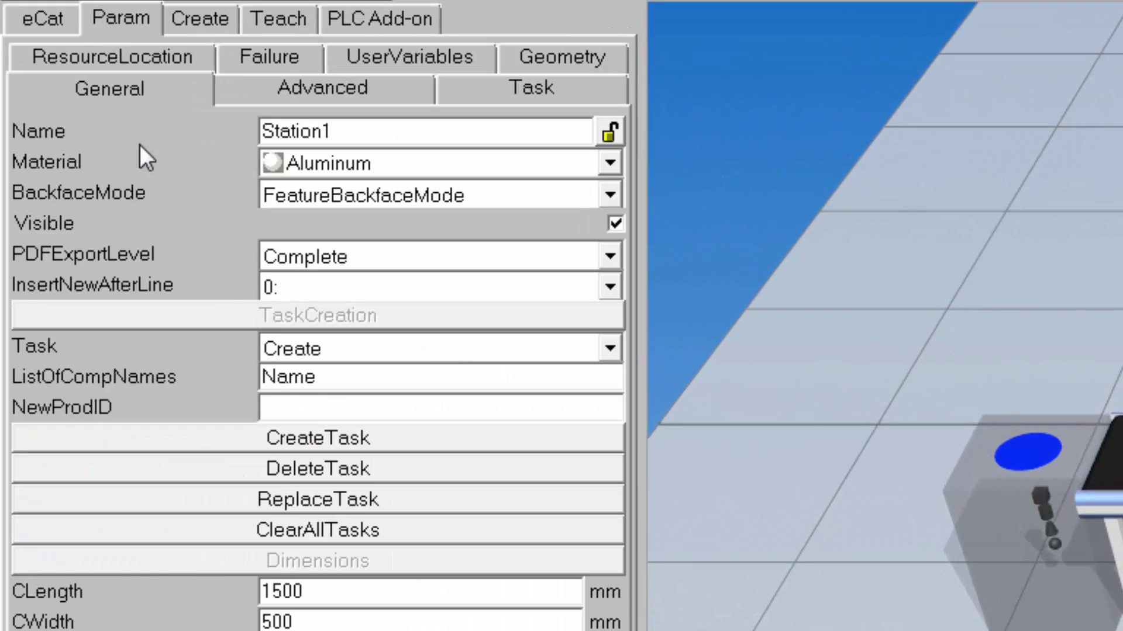
Step: Add a TransportIn task to Station1 that accepts any product
click(610, 350)
drag(613, 428, 613, 504)
click(553, 474)
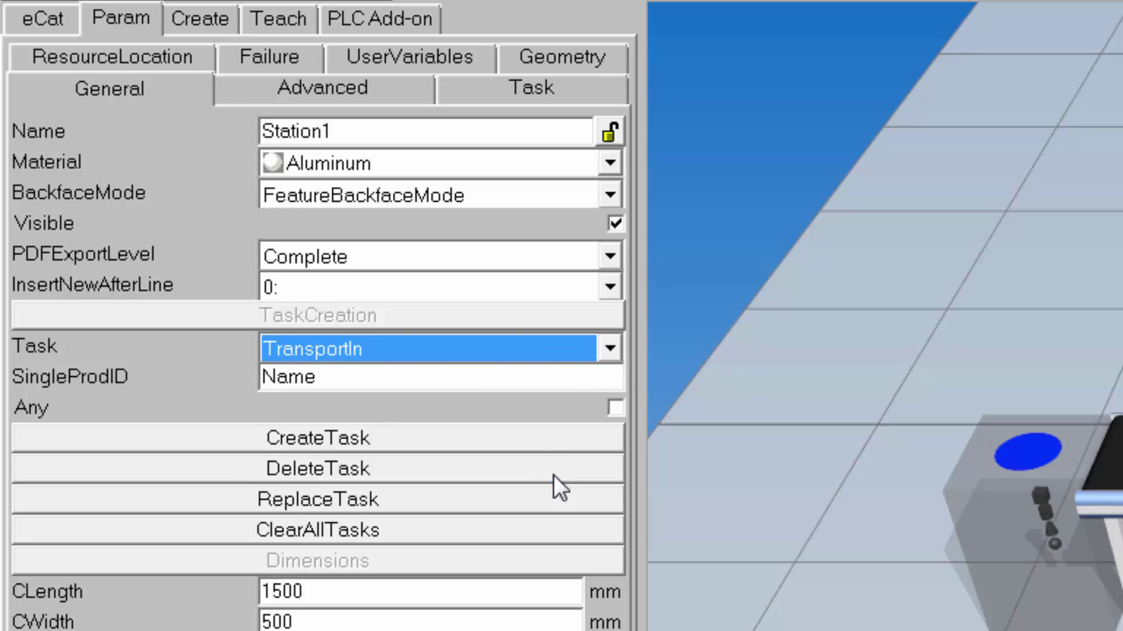
click(615, 408)
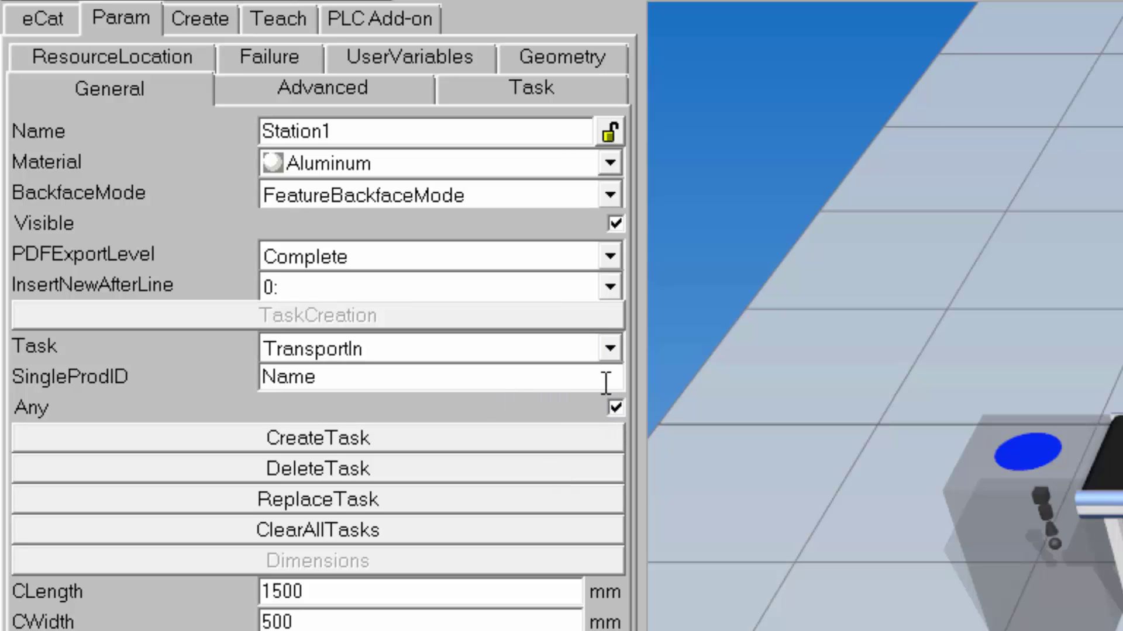
click(444, 440)
Step: Add a Sync task with component names Station2,Station3 and sync message Move123
click(515, 345)
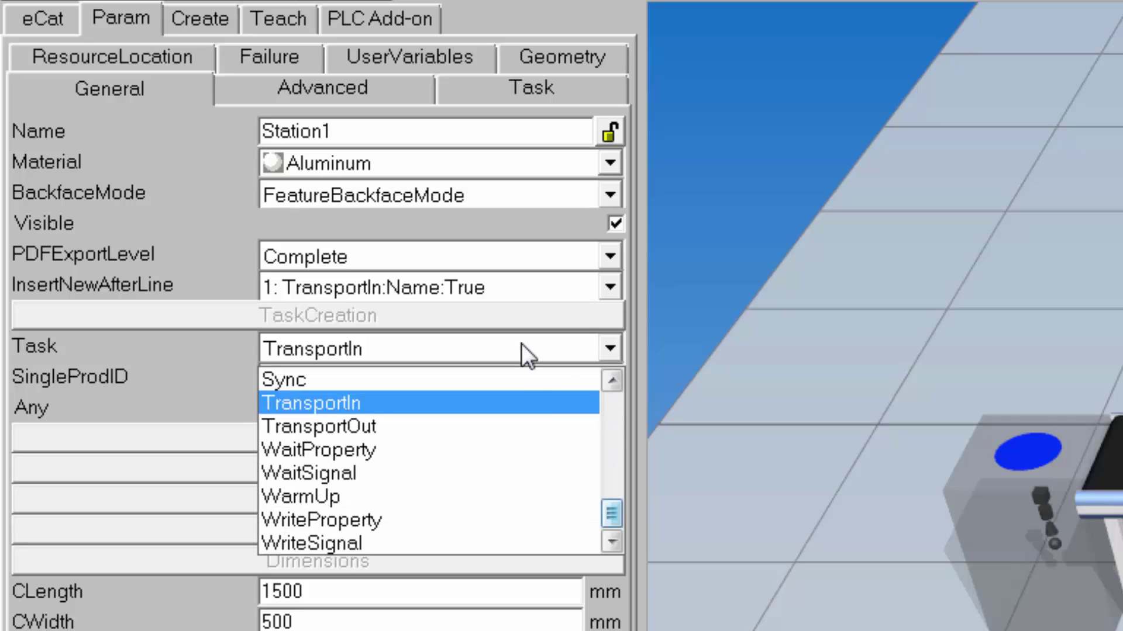
click(434, 380)
drag(363, 379, 251, 380)
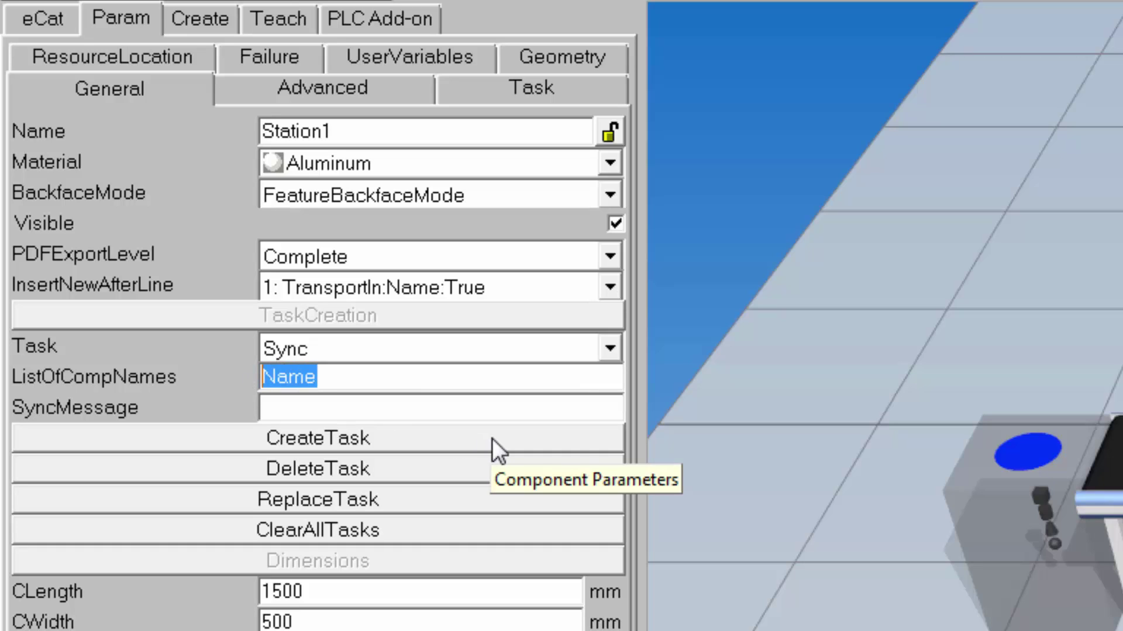
text(Sta)
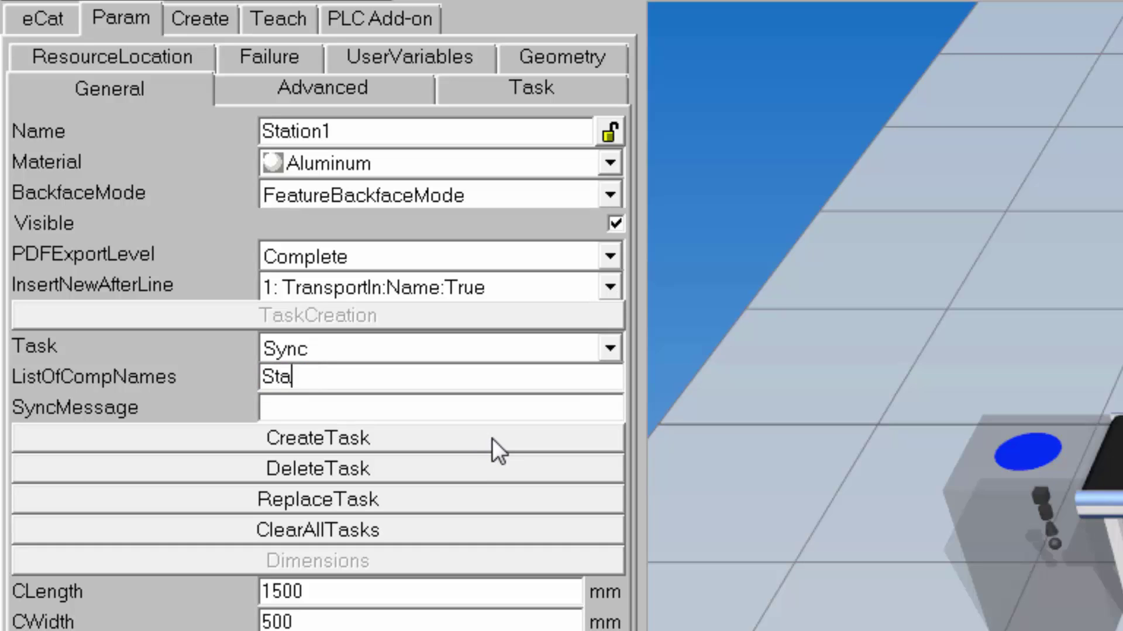
text(tion2,S)
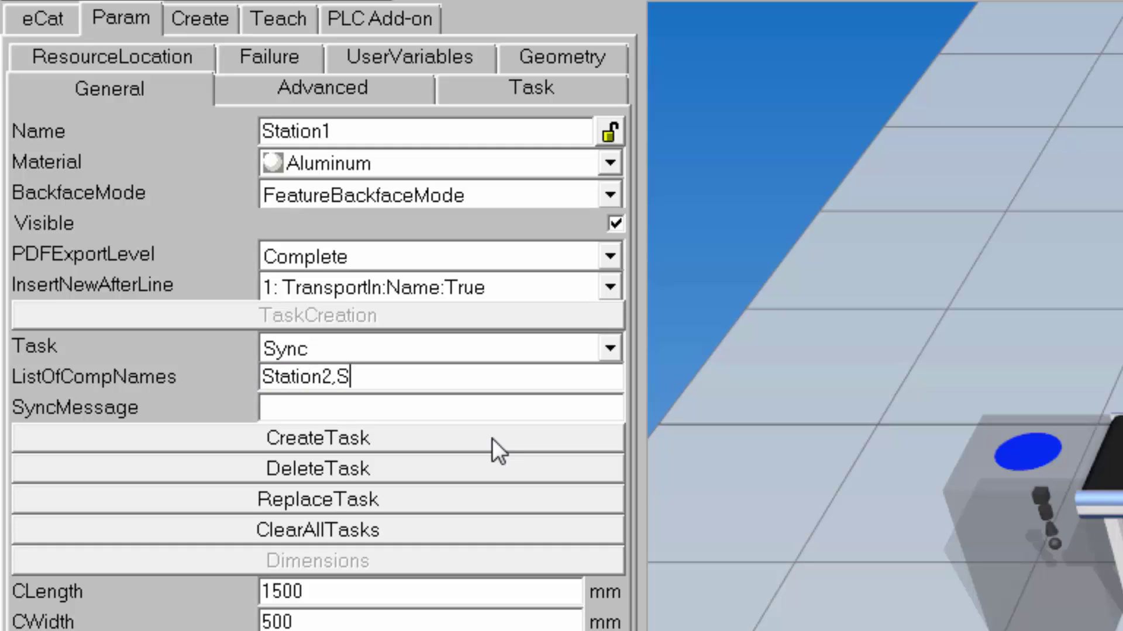
text(tation3)
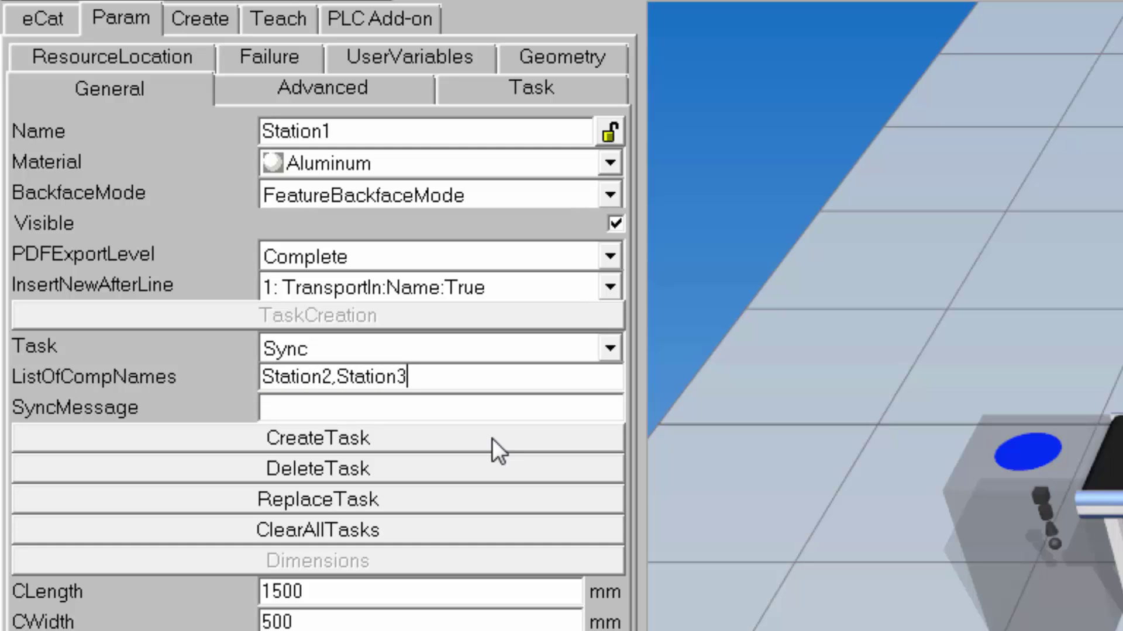
key(Tab)
drag(401, 376, 220, 376)
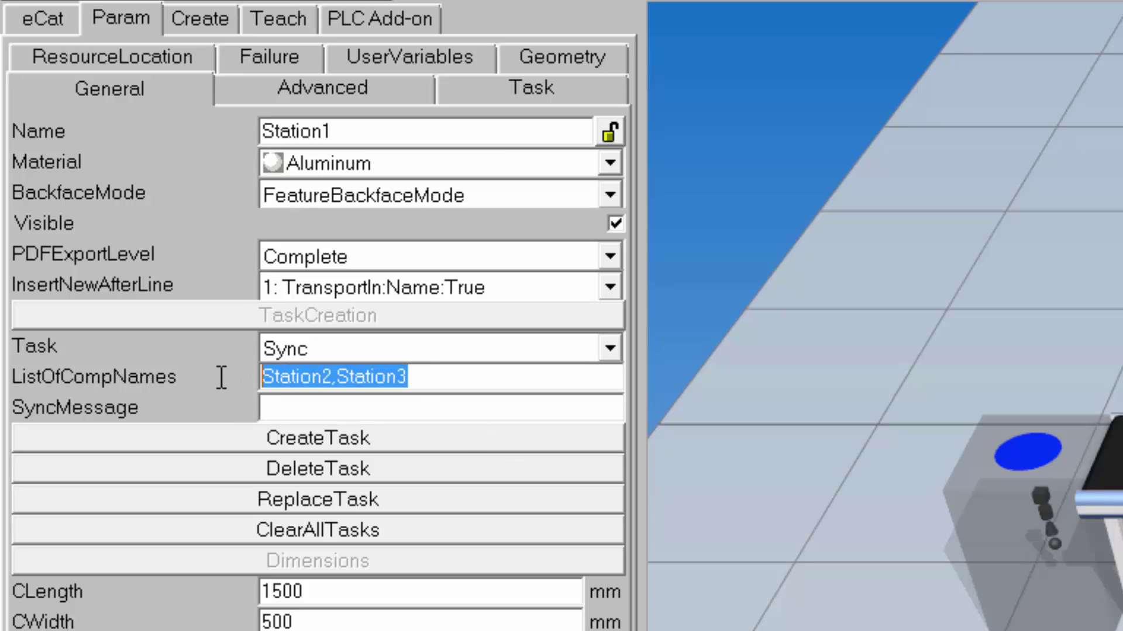
click(275, 406)
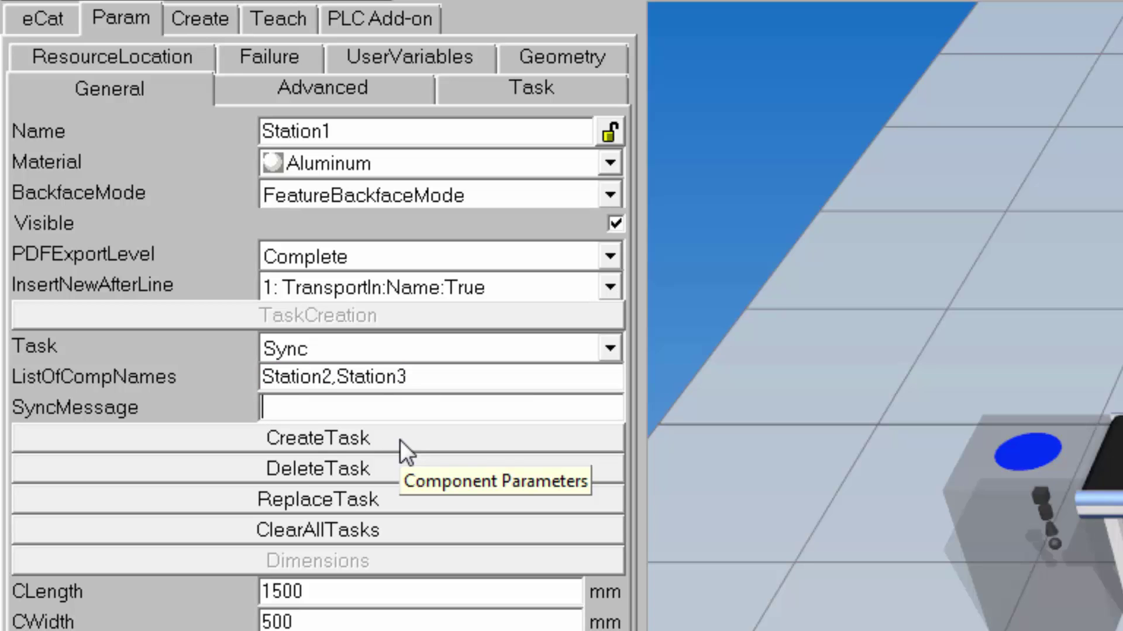
text(Move)
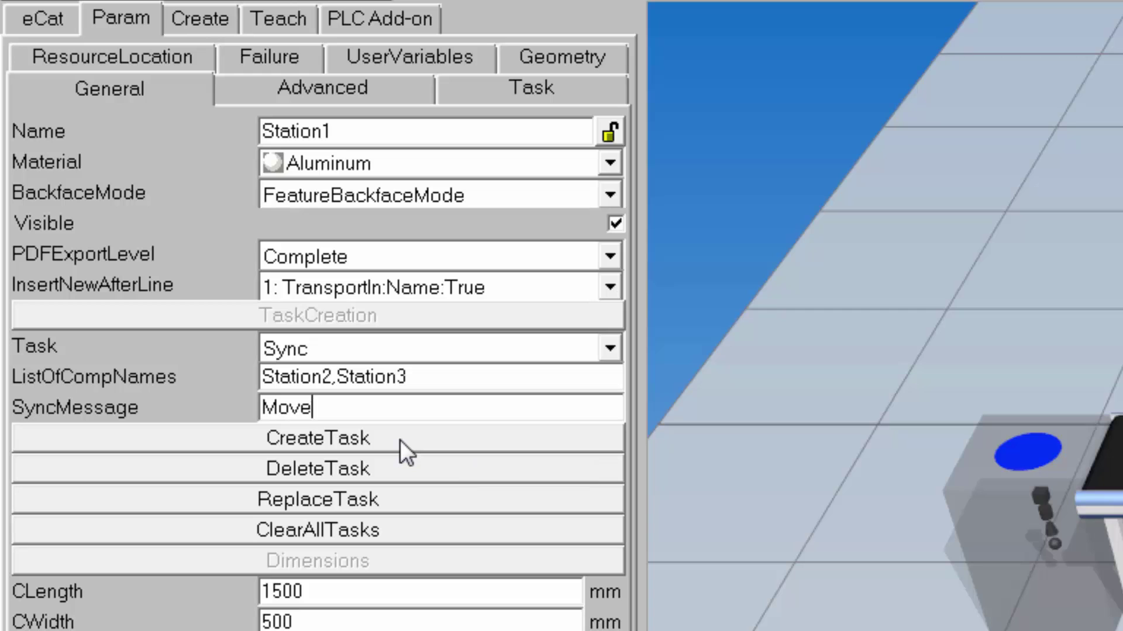
text(123)
click(380, 440)
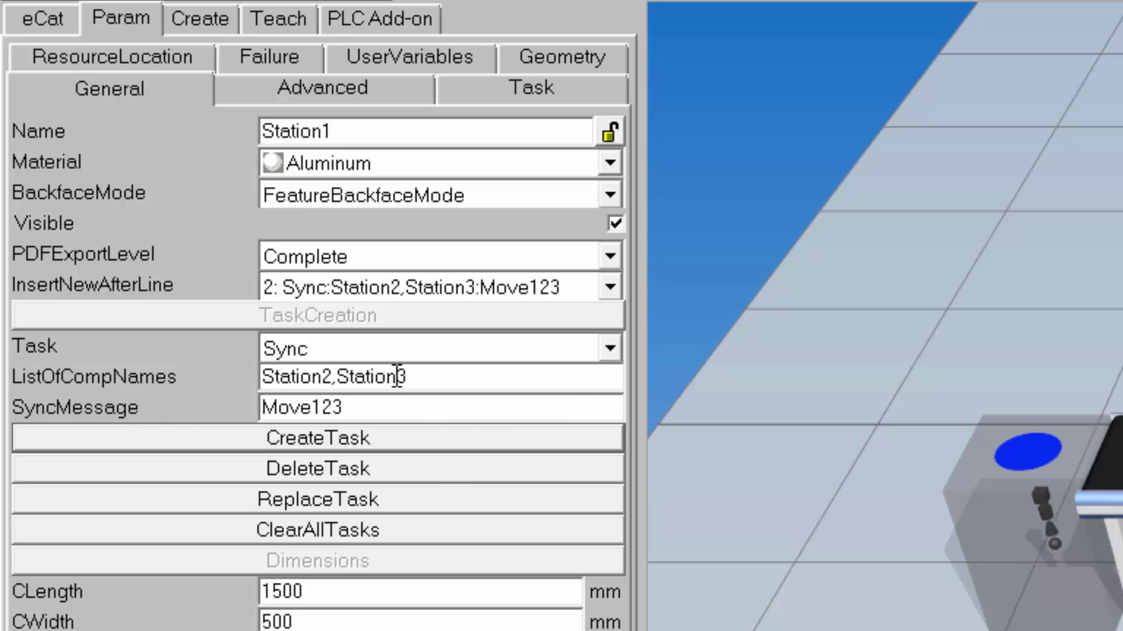
drag(358, 406, 238, 402)
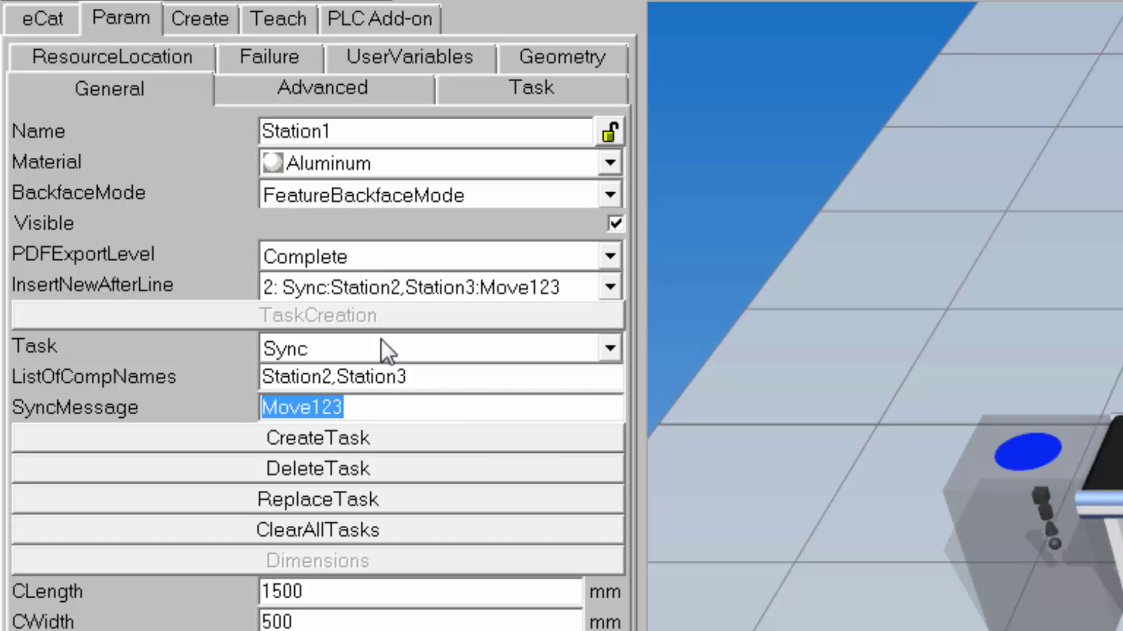
Step: Add a TransportOut task sending out all products, and show Station1's Task properties
click(608, 349)
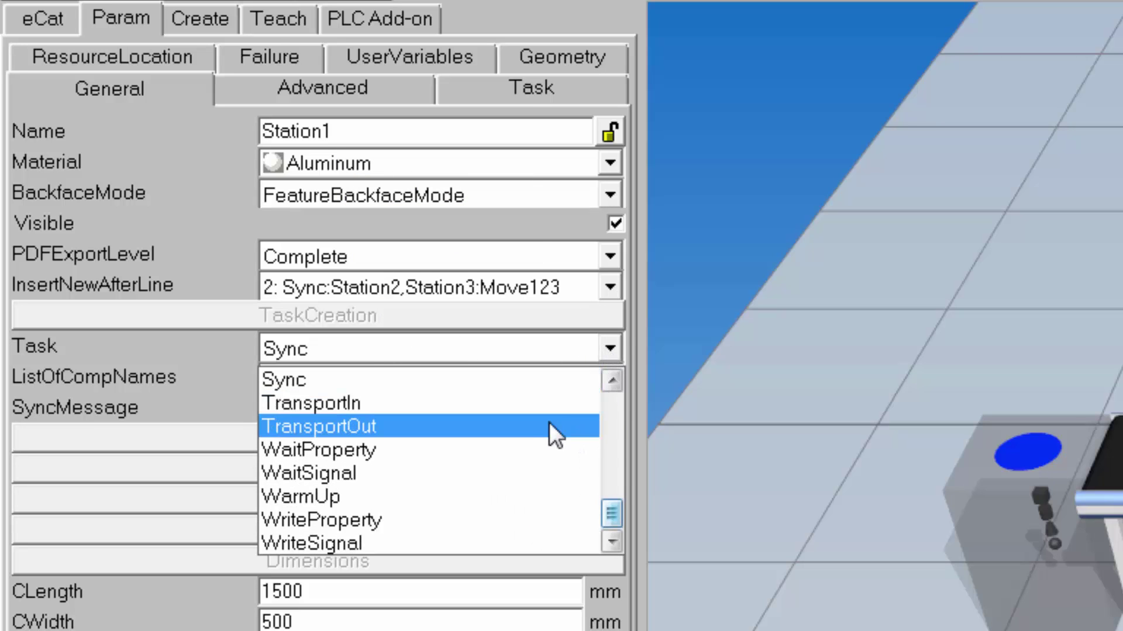
click(549, 427)
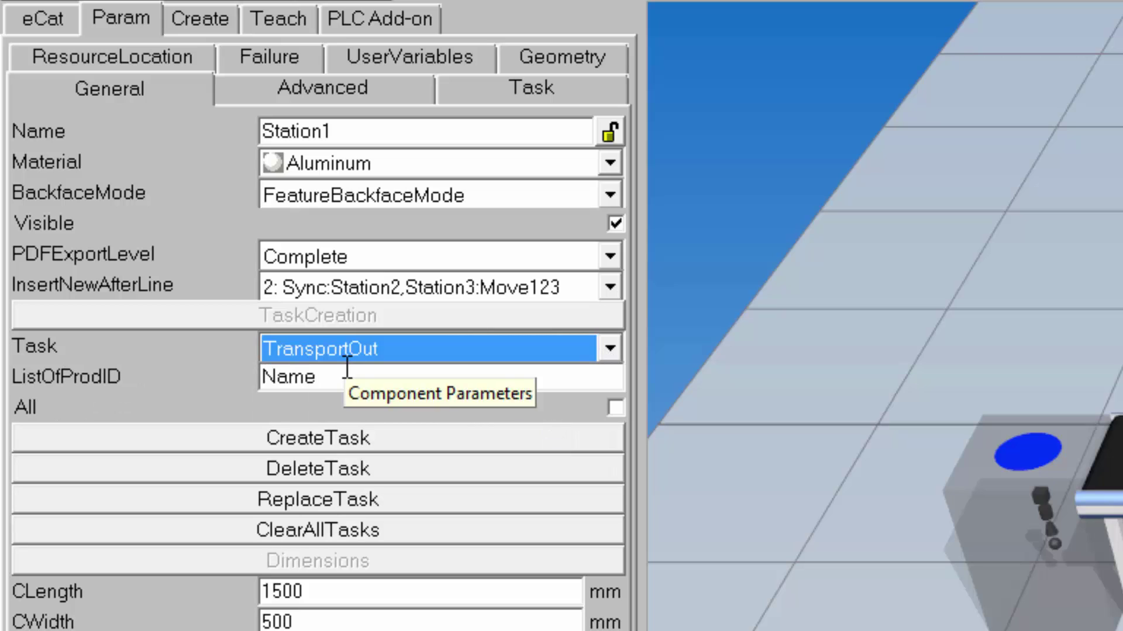
click(616, 407)
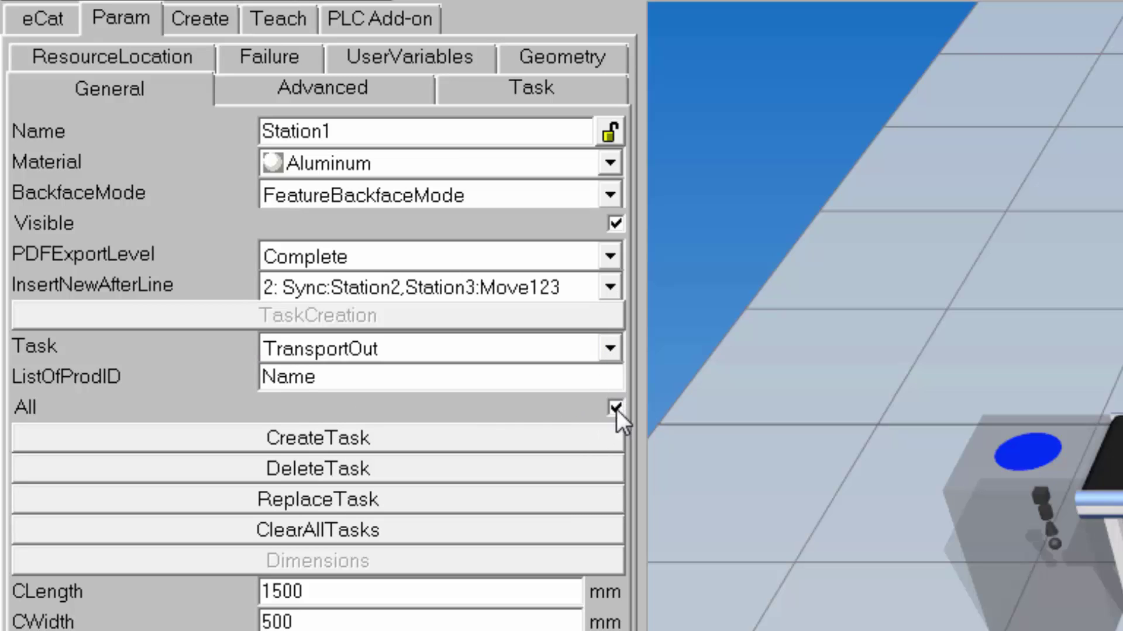
click(500, 434)
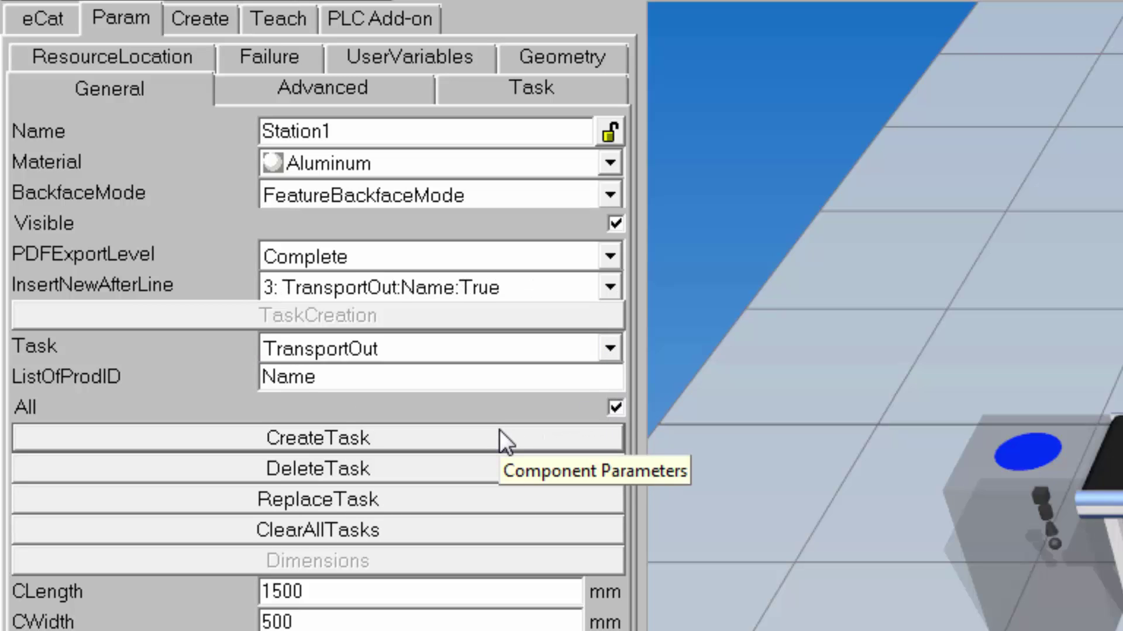
click(568, 96)
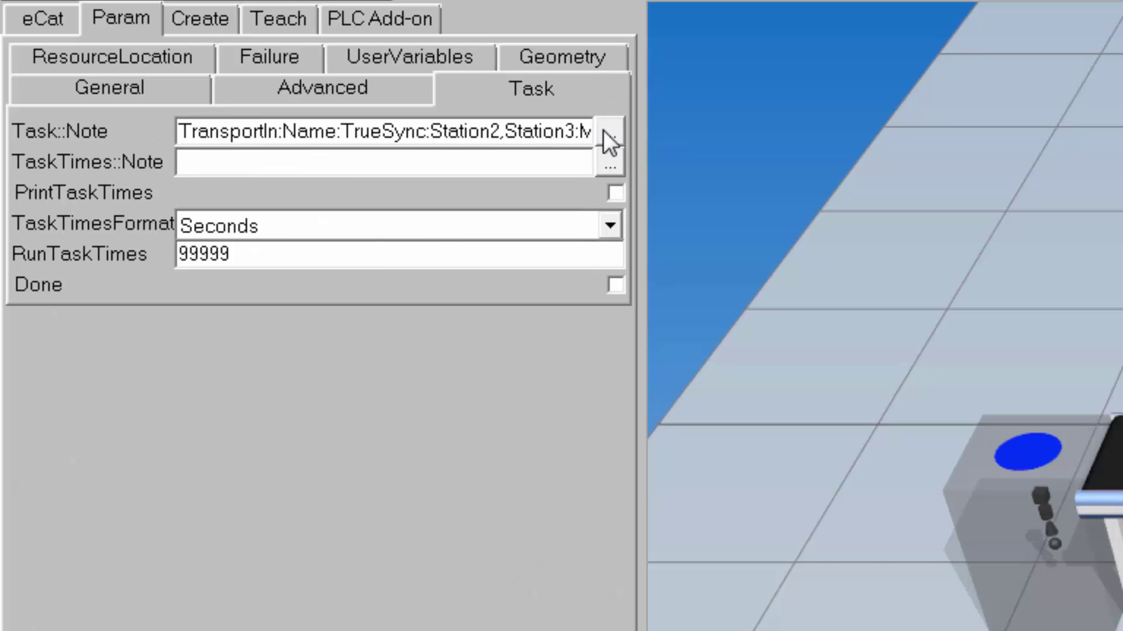
Step: Copy all three task lines from Station1's Task::Note editor, then close the editor
click(610, 132)
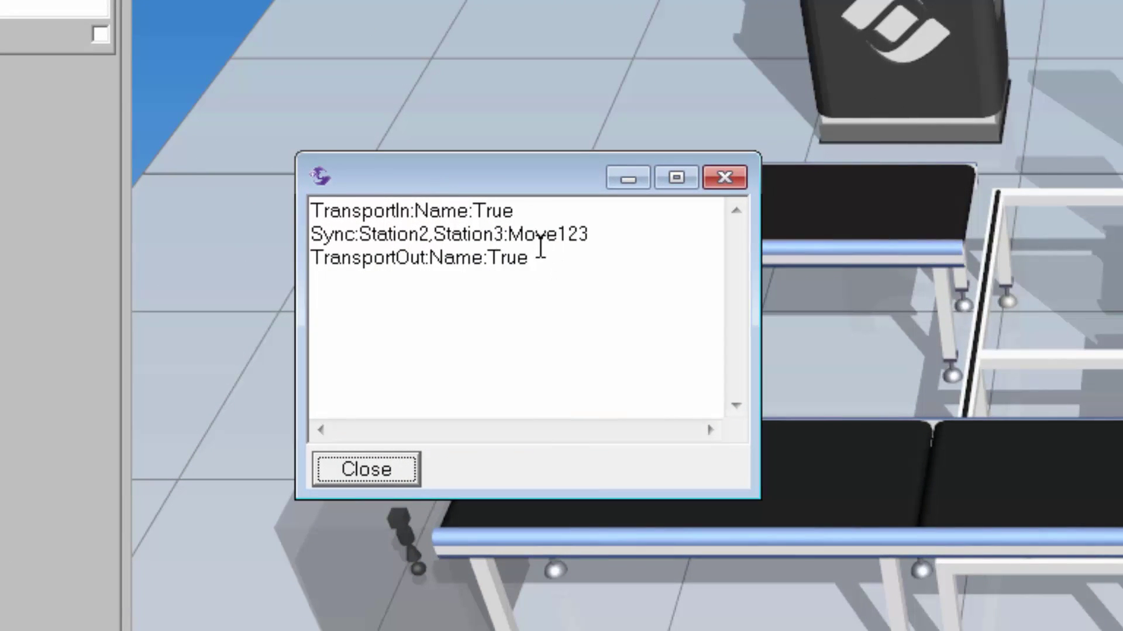
click(553, 259)
drag(552, 259, 271, 193)
key(ctrl+c)
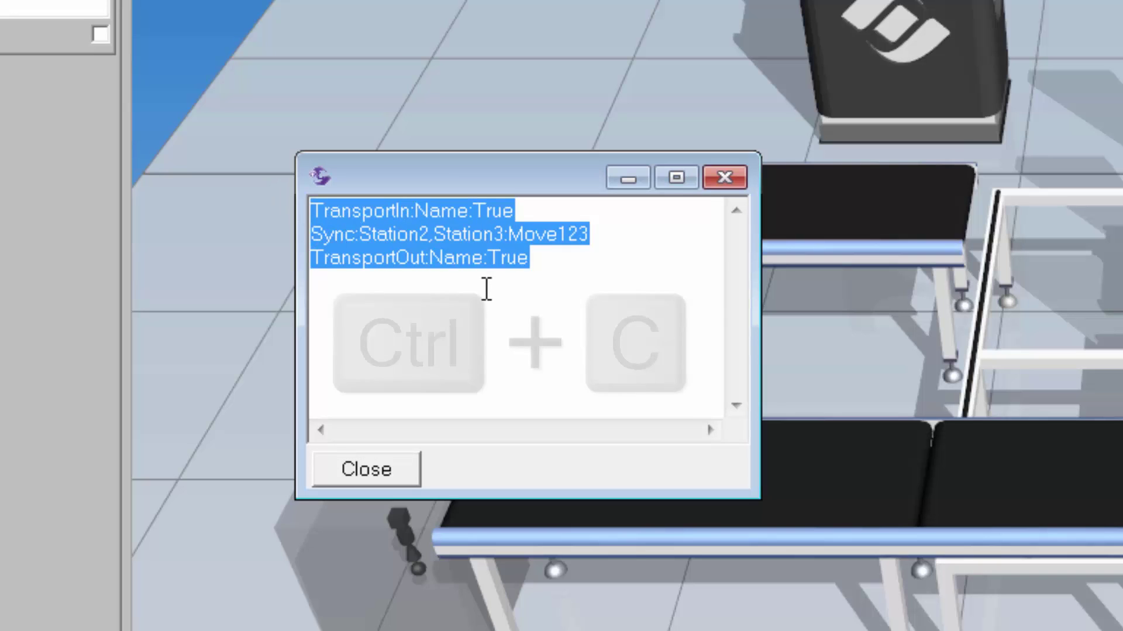
click(386, 471)
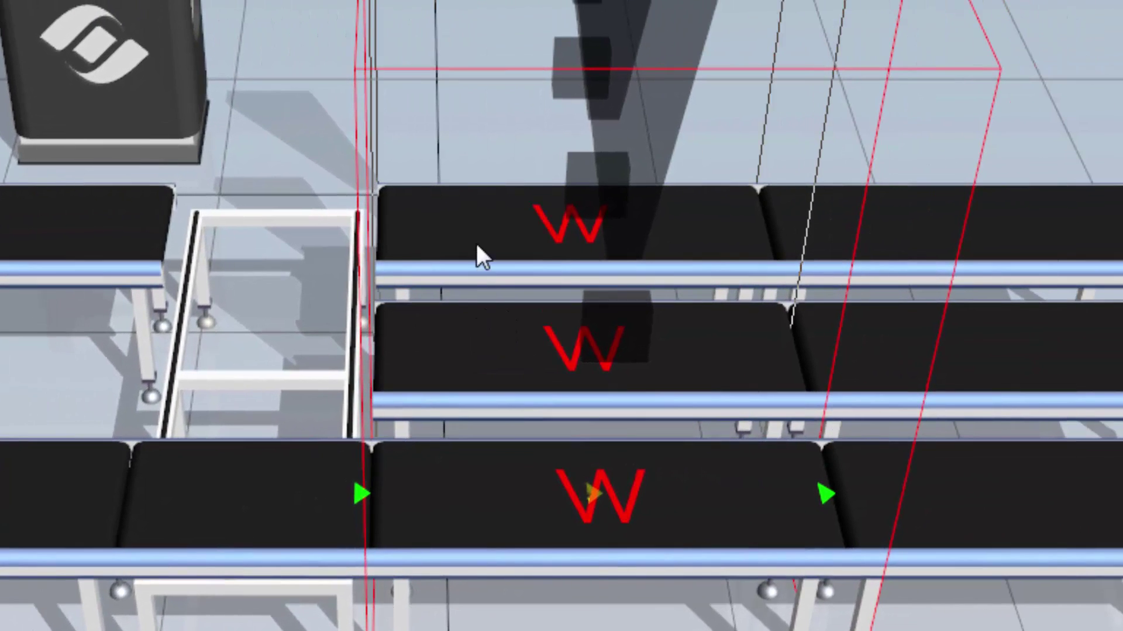
Step: Paste the copied task lines into the middle station's empty Task::Note
click(473, 337)
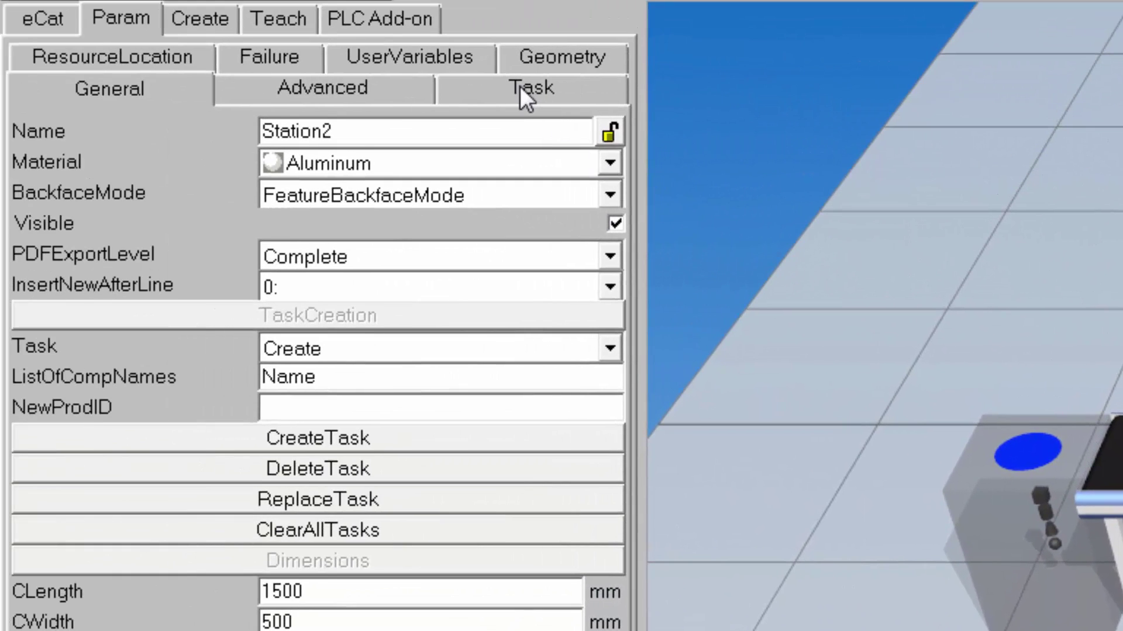
click(524, 97)
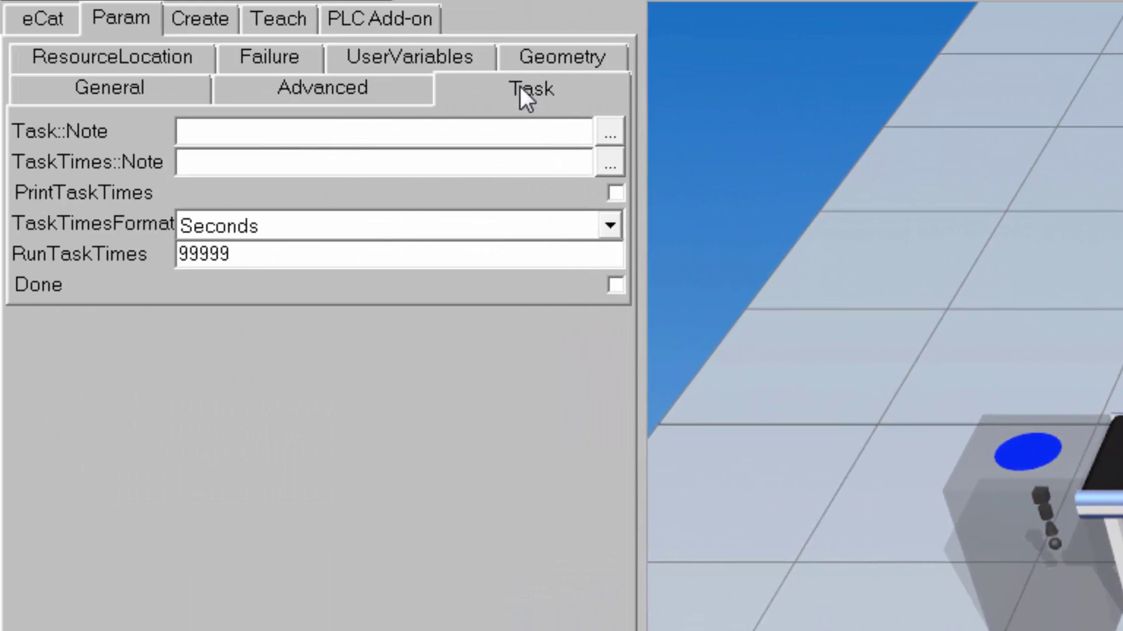
click(610, 133)
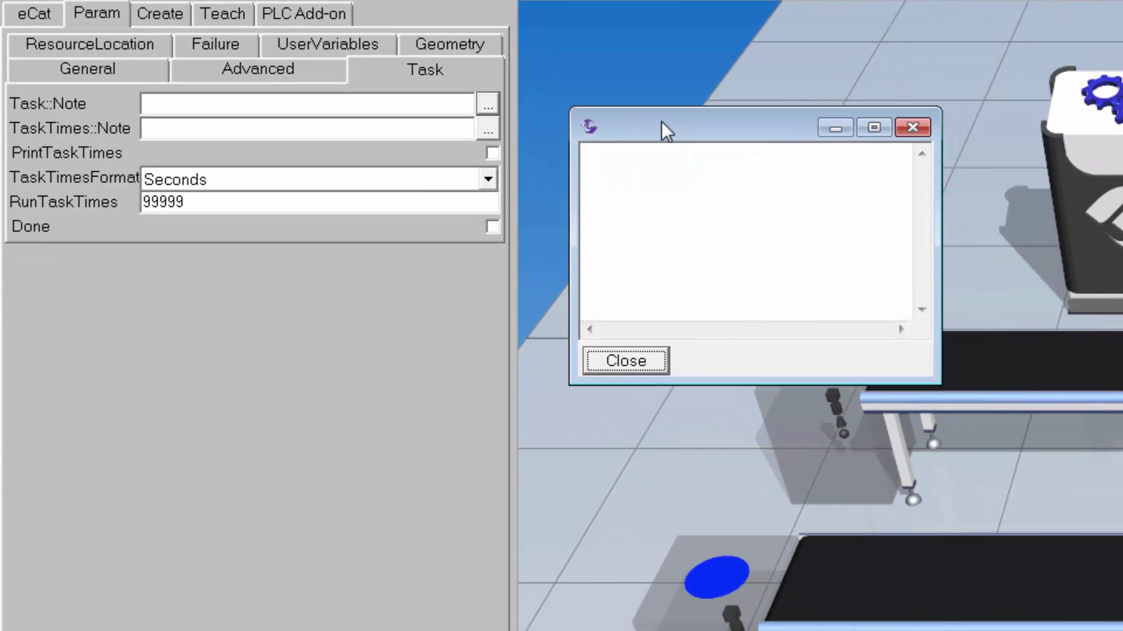
click(657, 165)
right_click(658, 167)
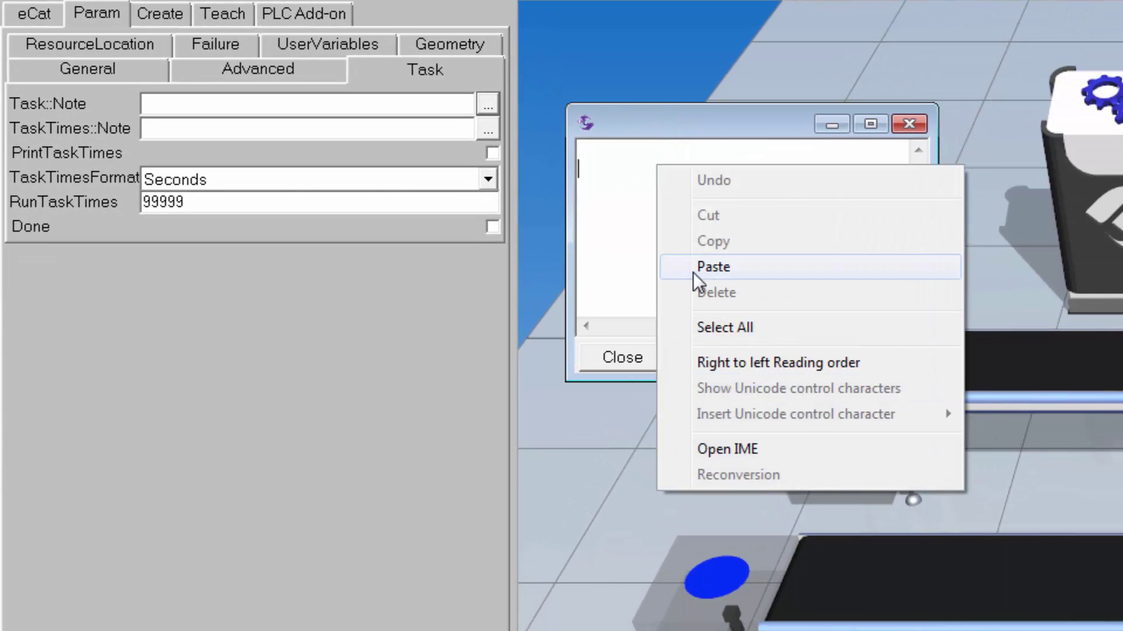
click(631, 264)
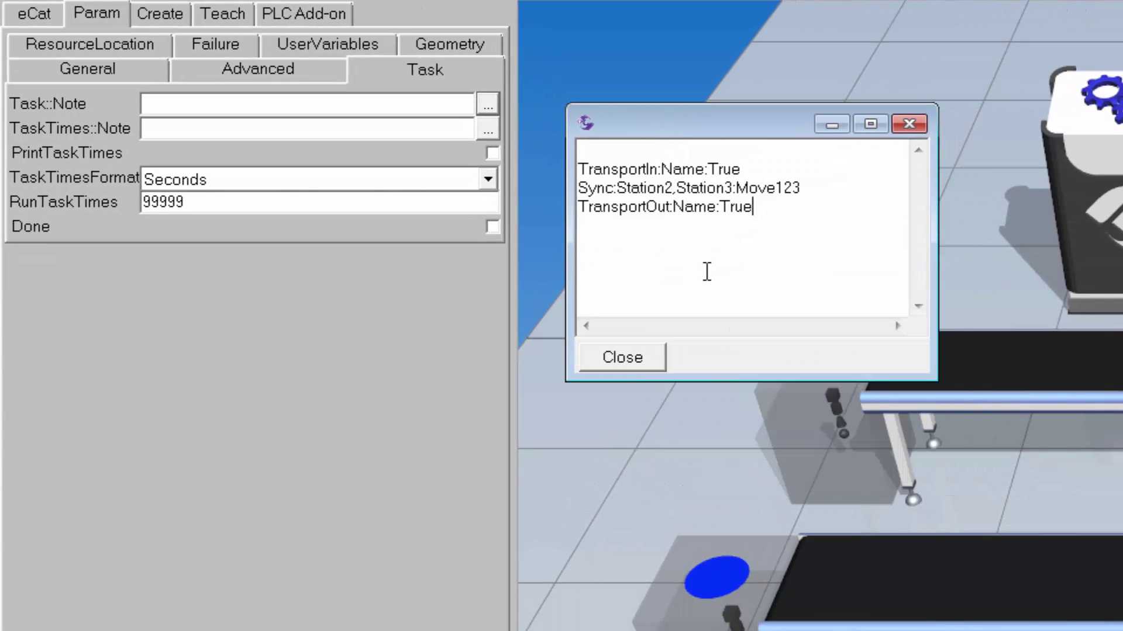
Step: Change the Sync line to Sync:Station1,Station3:Move123 and close the note editor
click(673, 188)
key(BackSpace)
key(BackSpace)
text(1,)
key(Right)
key(Right)
key(Right)
key(Right)
key(Right)
key(Right)
key(Right)
key(Right)
key(Right)
key(Left)
key(shift+Right)
key(shift+Right)
key(shift+Right)
key(shift+Right)
key(shift+Right)
key(shift+Right)
key(shift+Right)
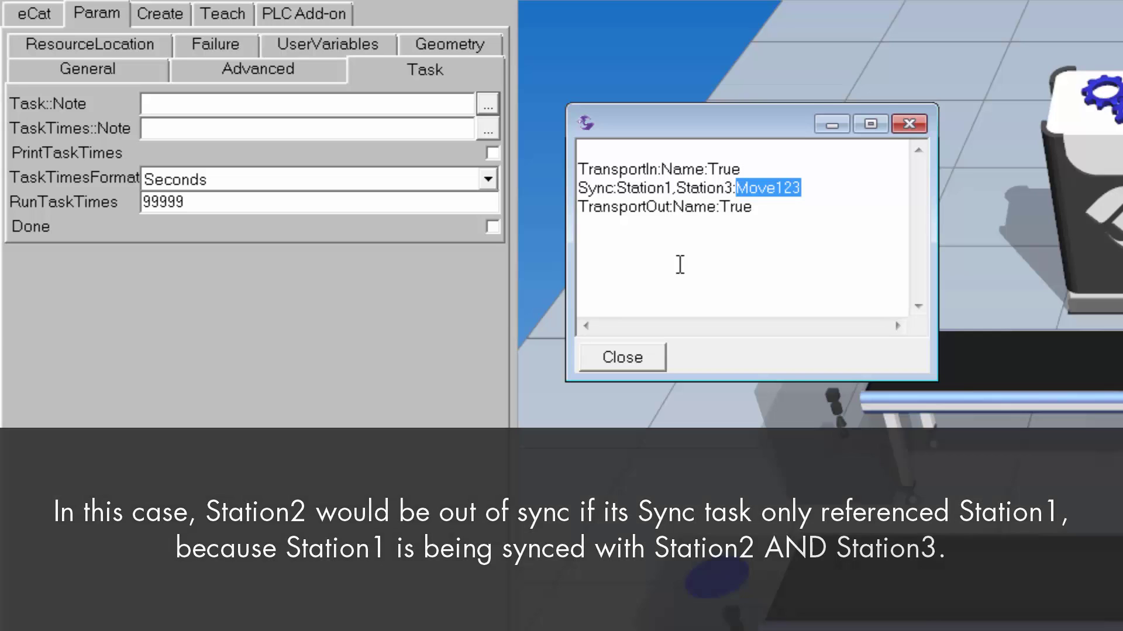
key(Down)
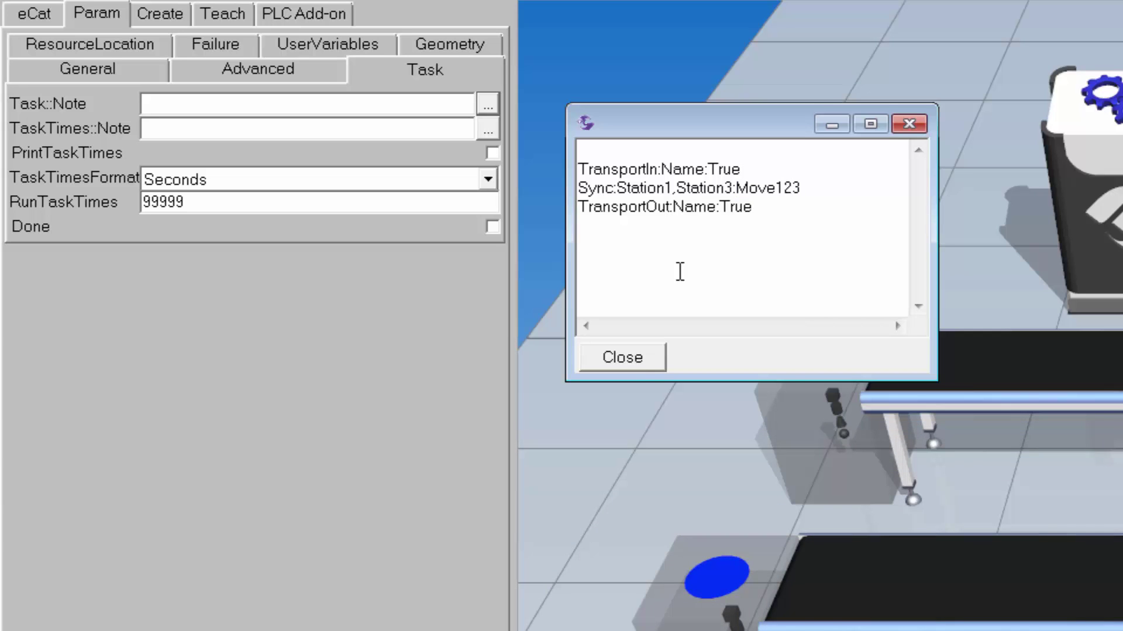
click(640, 360)
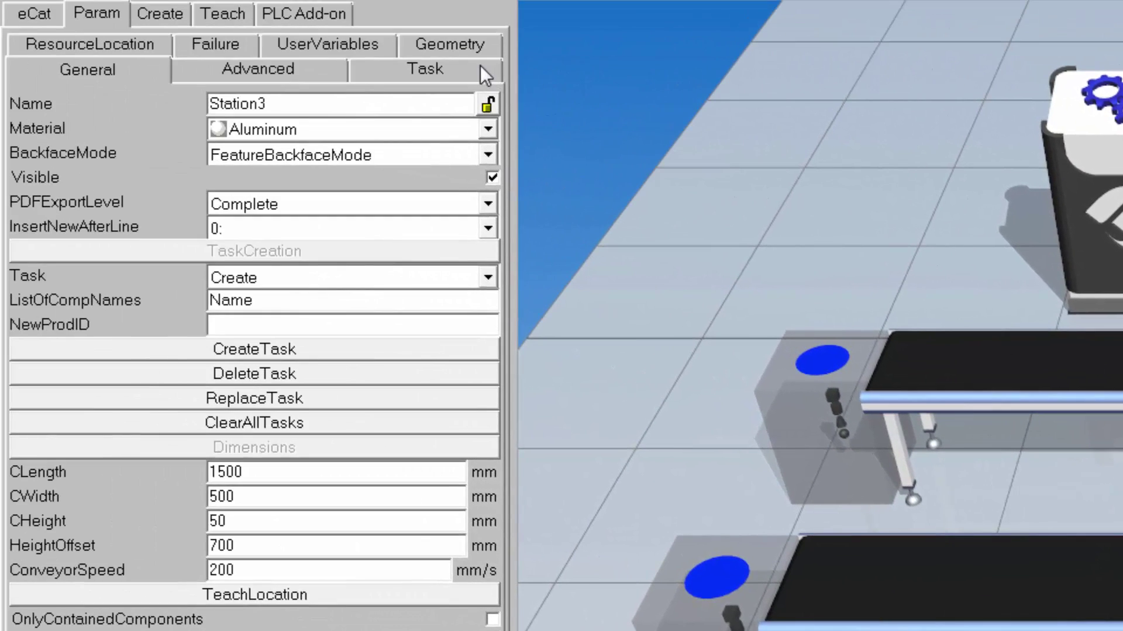
Step: Paste the three task lines into Station3's empty Task::Note
click(480, 71)
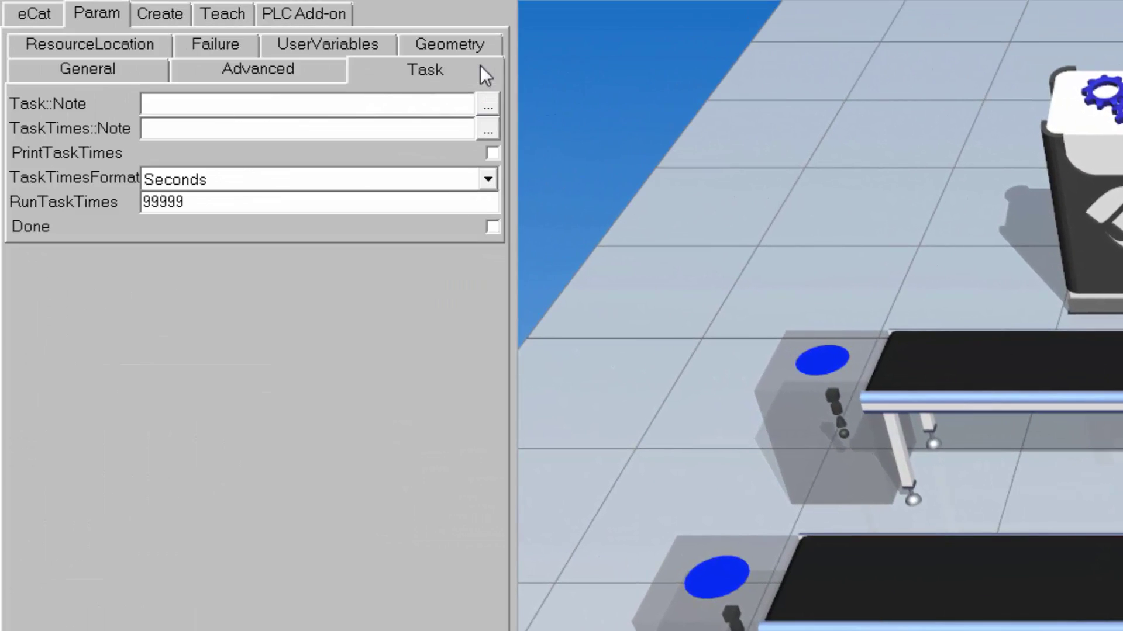
click(487, 105)
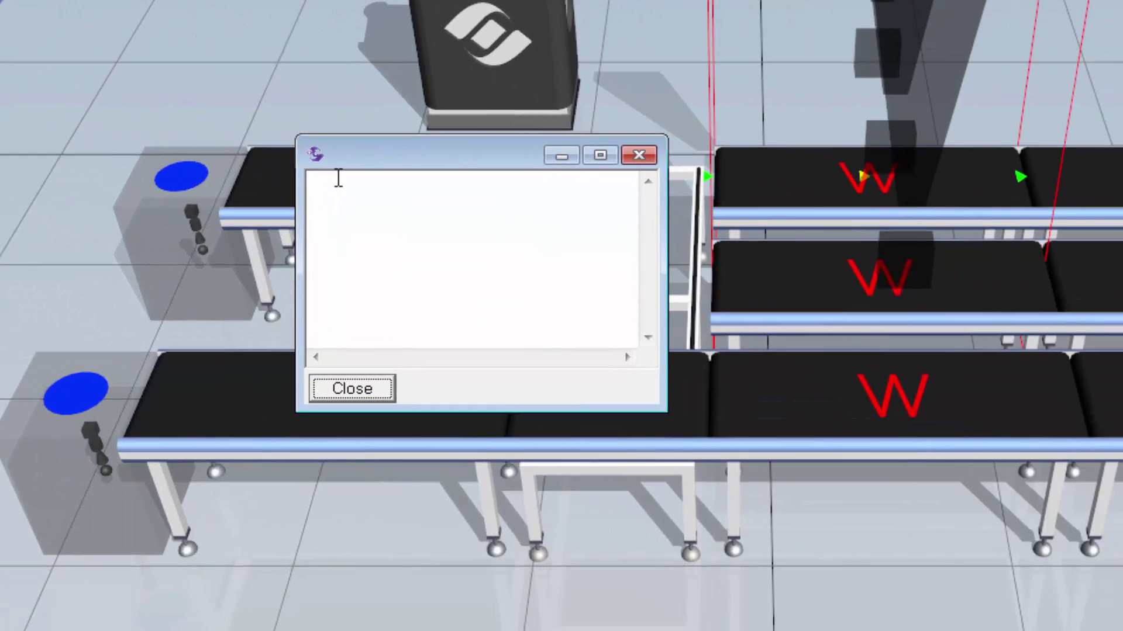
right_click(340, 182)
click(369, 288)
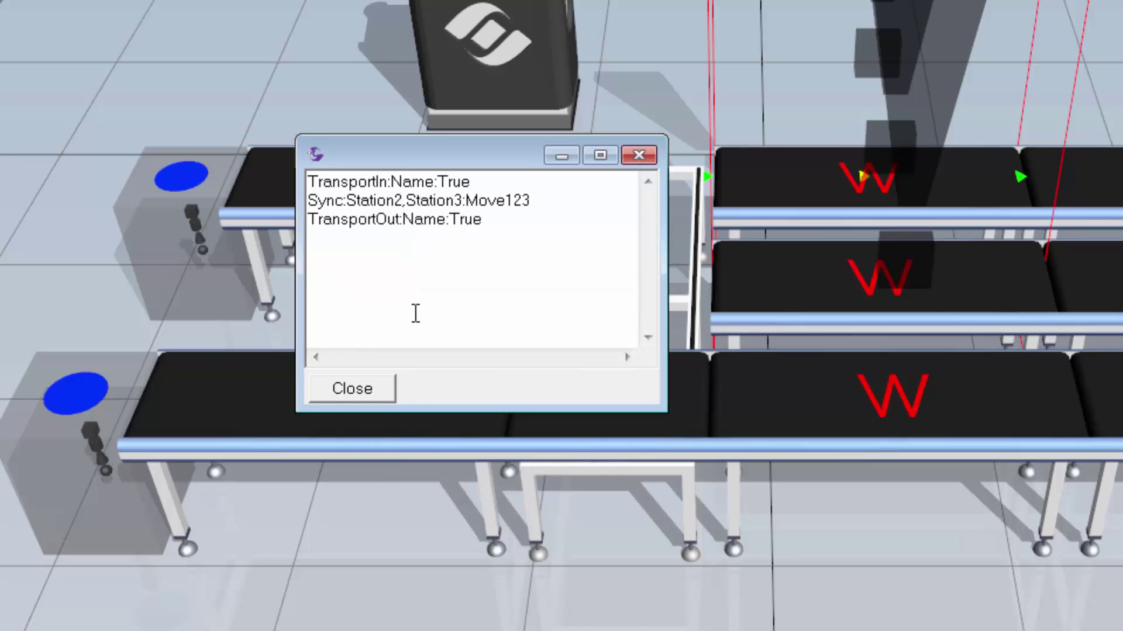
Step: Change the Sync line to Sync:Station2,Station1:Move123, close the editor, and show Station2's task parameters
key(Right)
key(Right)
key(Right)
key(Right)
key(Right)
key(Right)
key(Right)
key(Right)
key(BackSpace)
text(1)
click(416, 314)
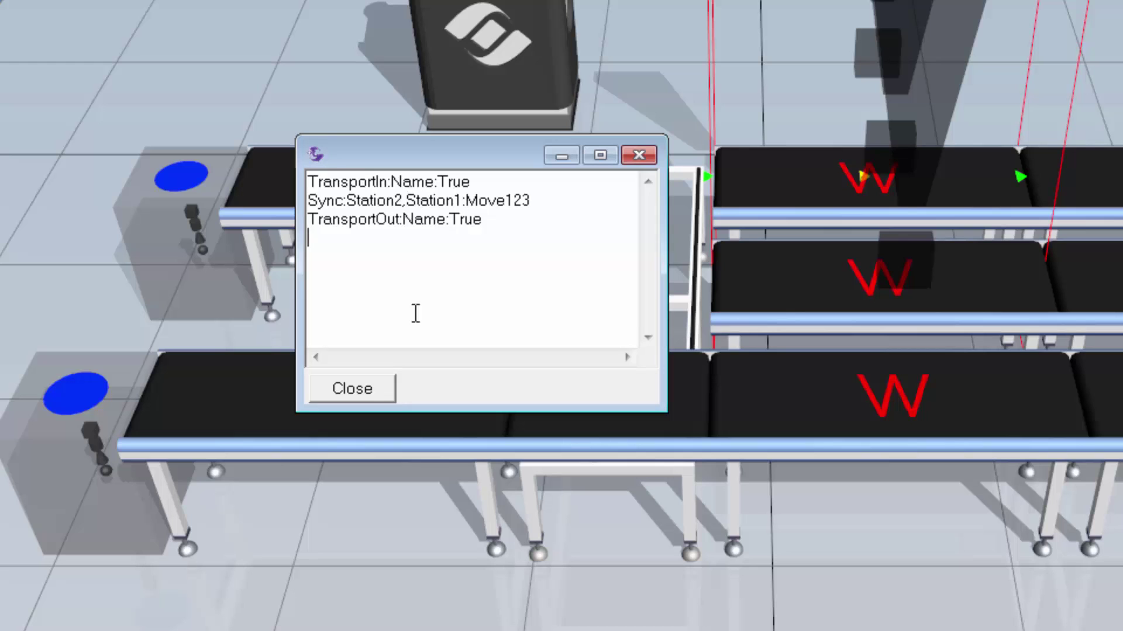
click(365, 395)
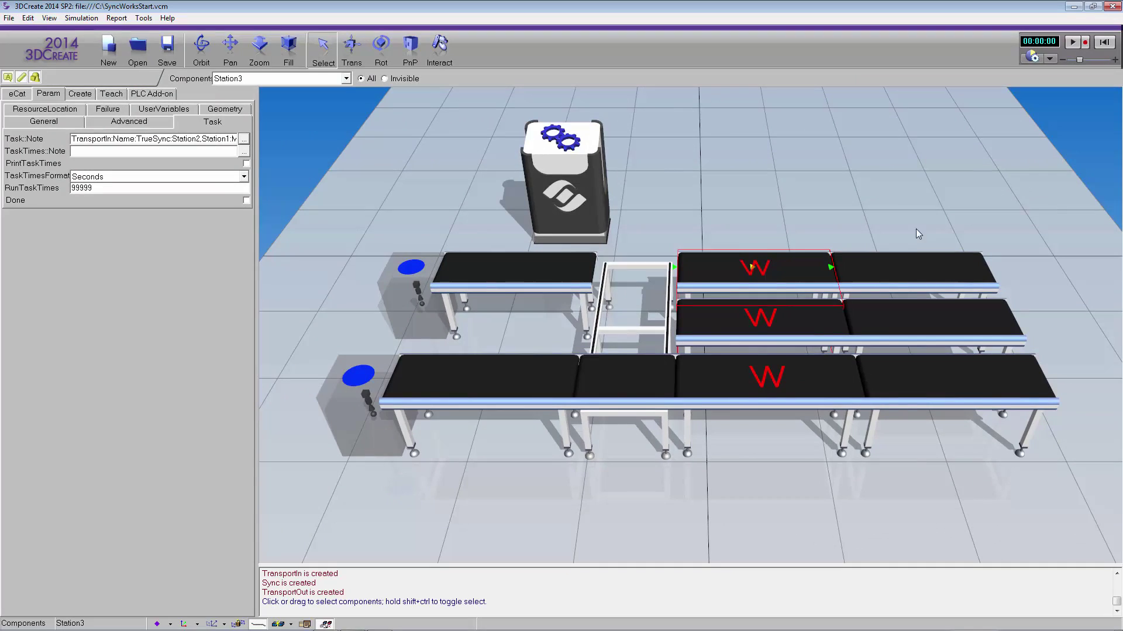
click(801, 316)
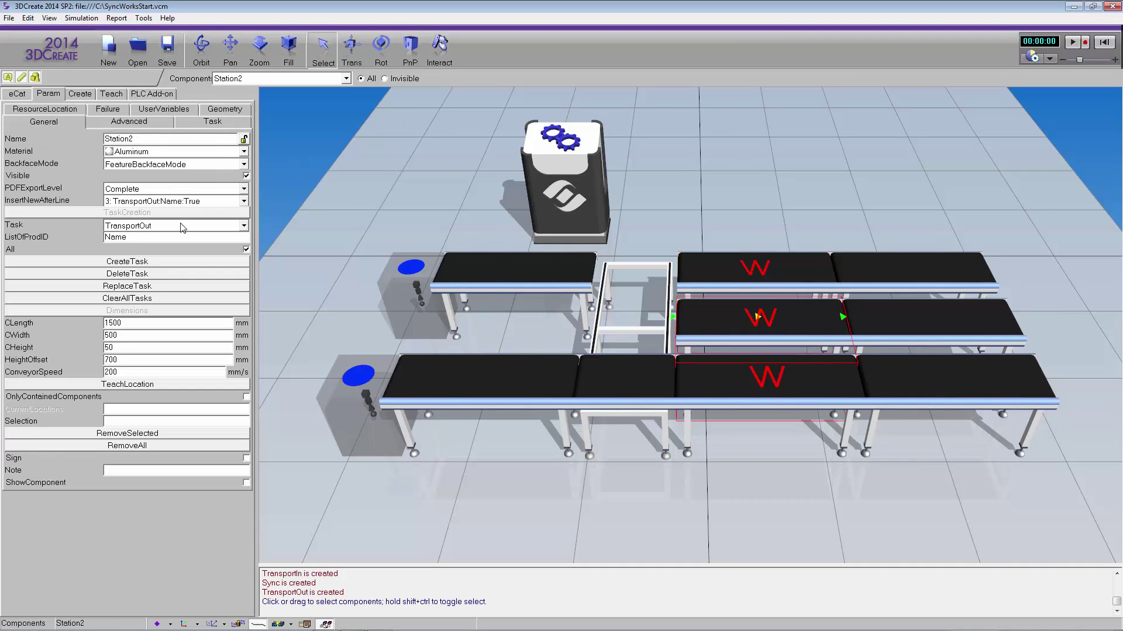
click(213, 122)
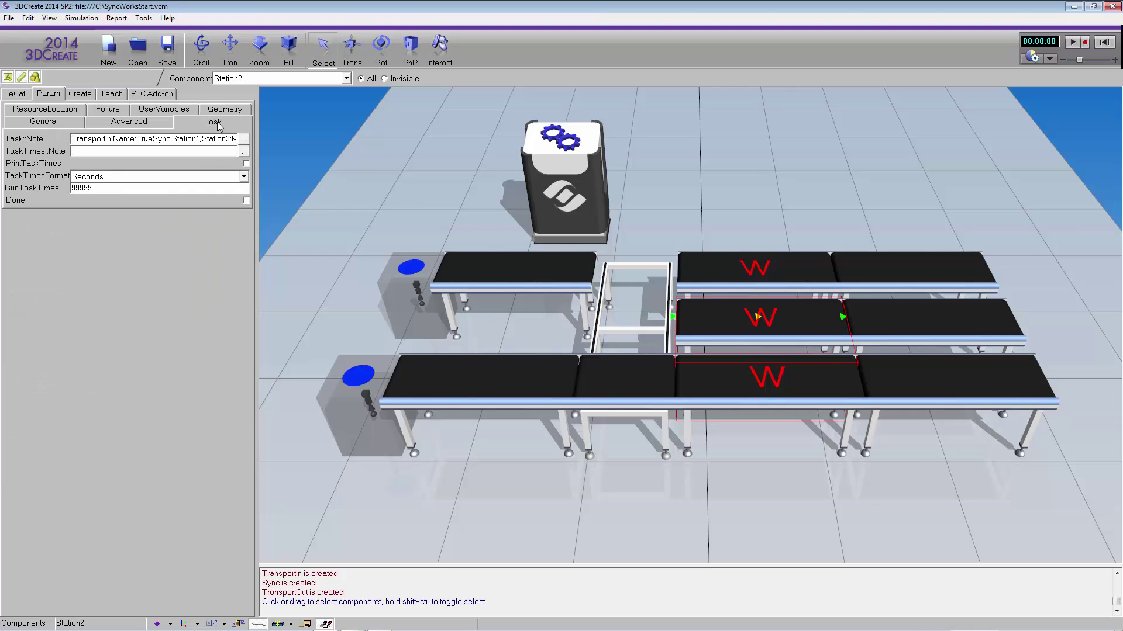
Step: Copy Station2's three task lines and paste them below a new # line in its Task::Note
click(243, 143)
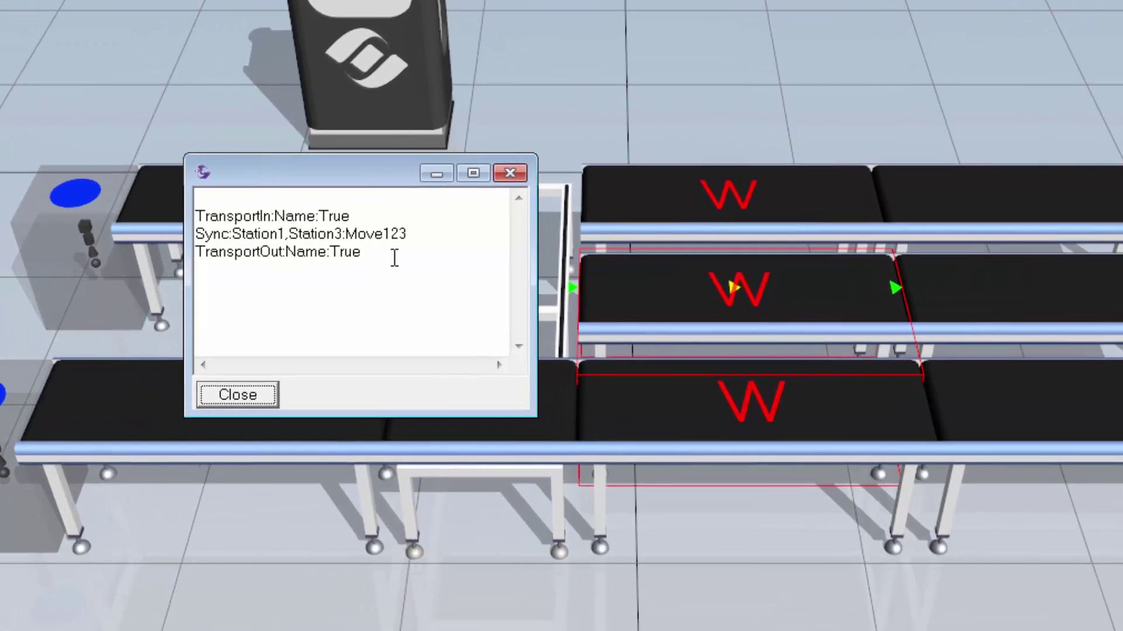
drag(395, 258, 194, 214)
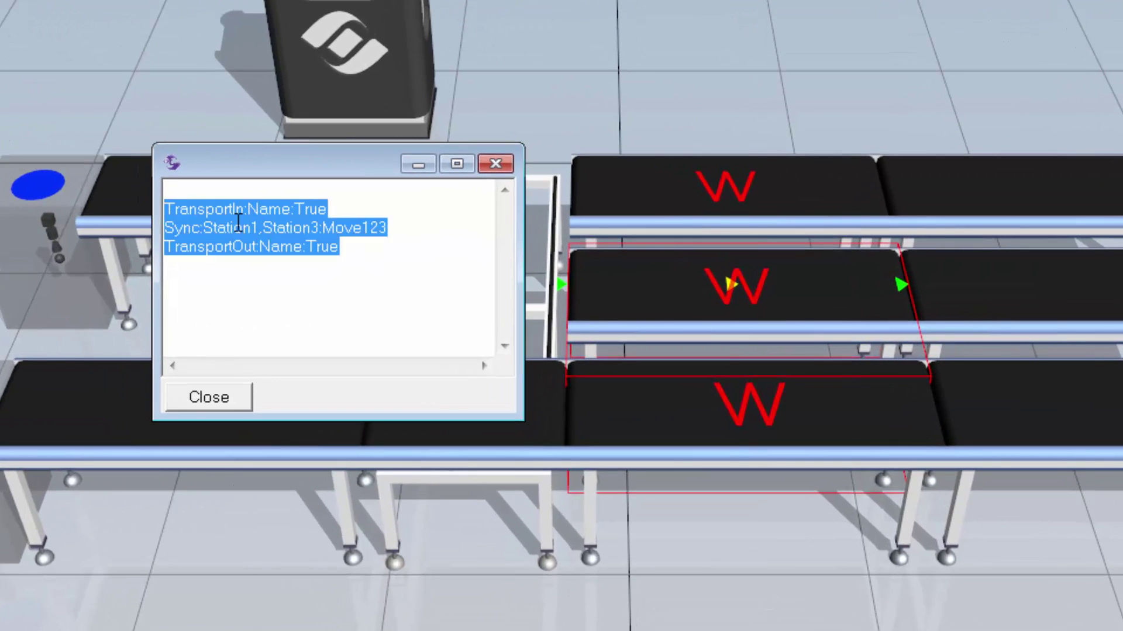
click(391, 263)
key(ctrl+c)
text(#)
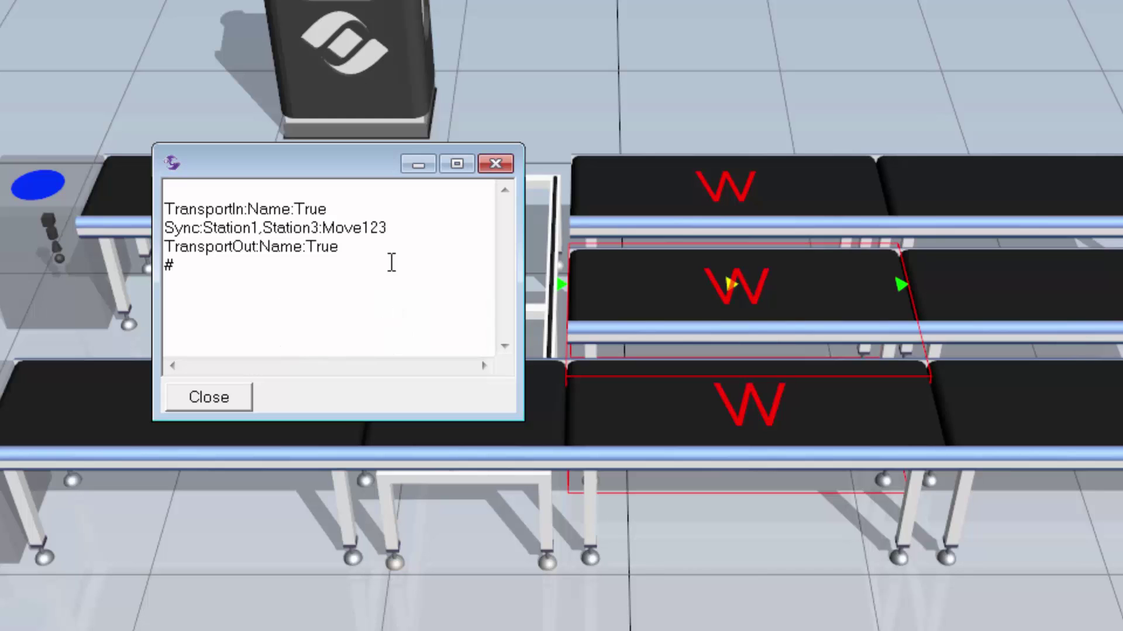
key(shift+Left)
key(Right)
key(Return)
key(ctrl+v)
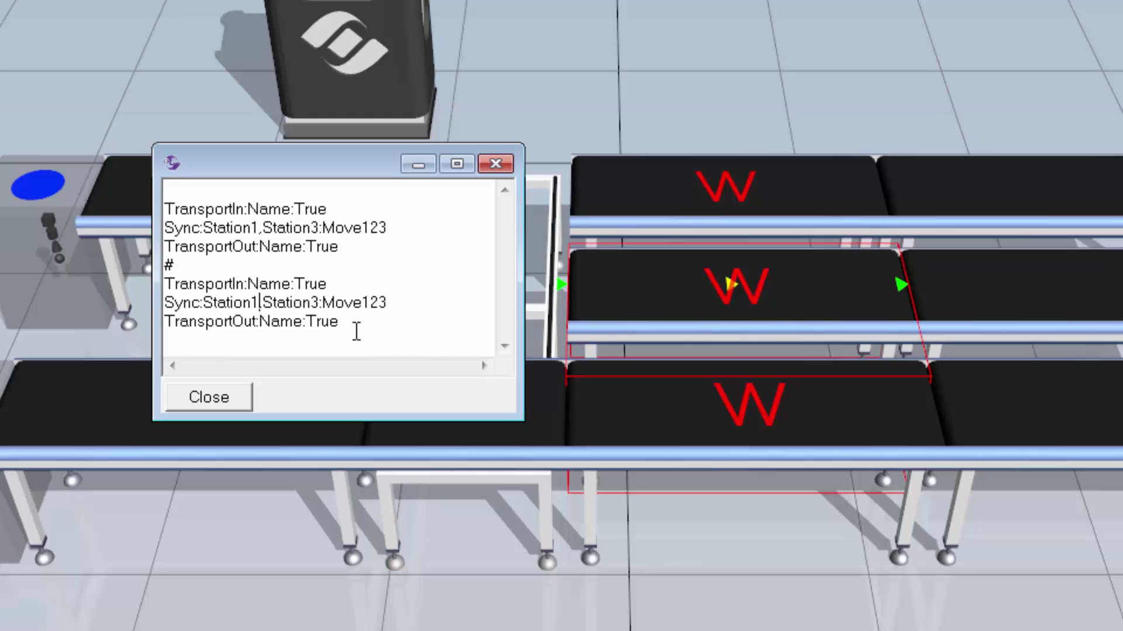
Step: Change the second Sync line to Sync:Station3:Move23, copy the # block, and close the editor
key(BackSpace)
key(BackSpace)
key(BackSpace)
key(BackSpace)
key(BackSpace)
key(BackSpace)
key(BackSpace)
key(BackSpace)
key(BackSpace)
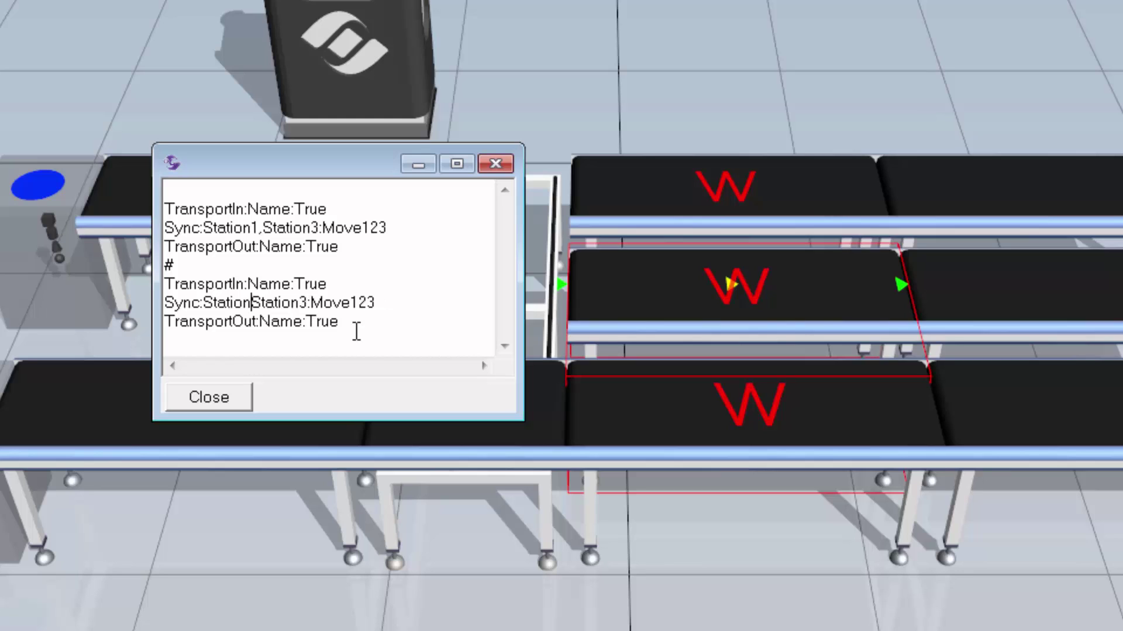
key(Right)
key(Right)
key(Right)
key(Right)
key(Right)
key(Right)
key(Right)
key(Right)
key(Right)
key(Right)
key(Right)
key(Right)
key(Right)
key(Right)
key(Right)
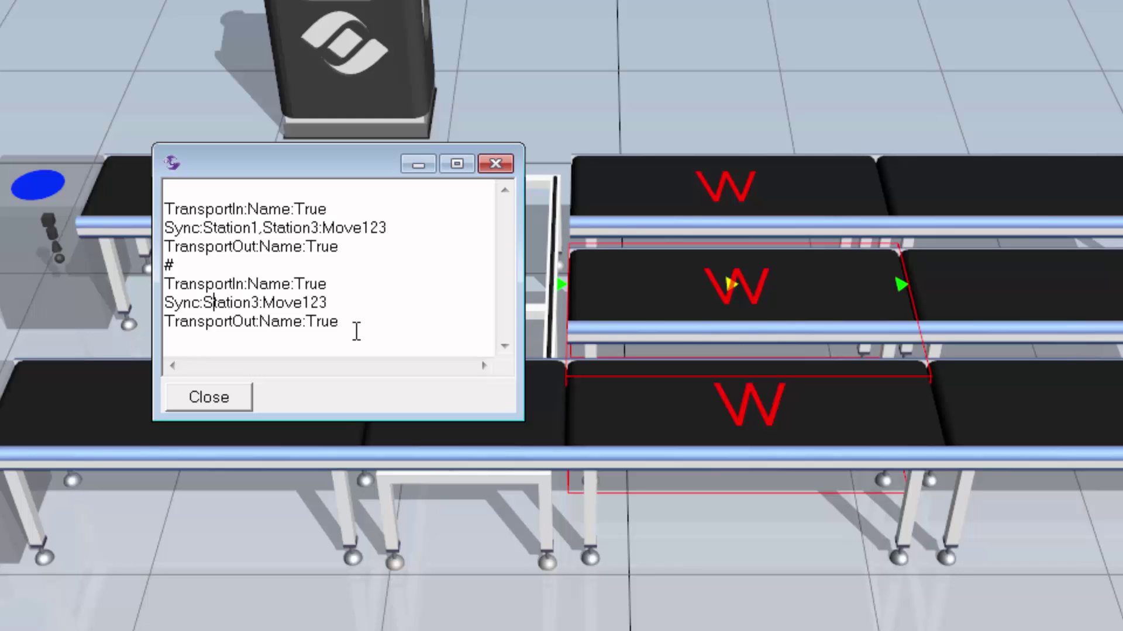
key(Left)
key(BackSpace)
drag(357, 331, 167, 264)
right_click(205, 297)
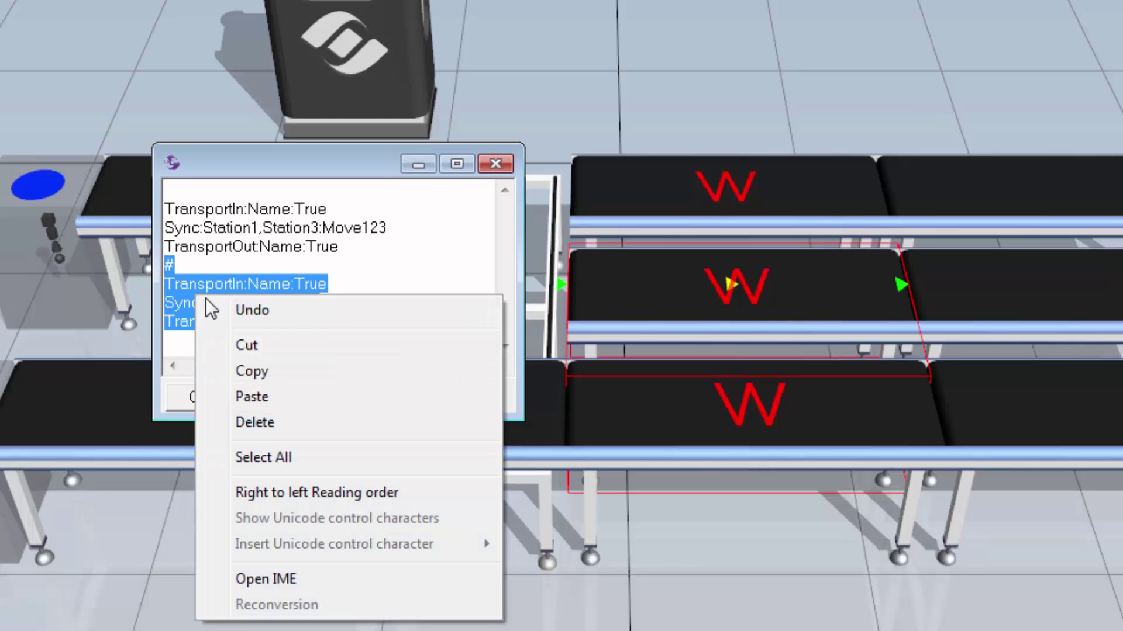
click(230, 373)
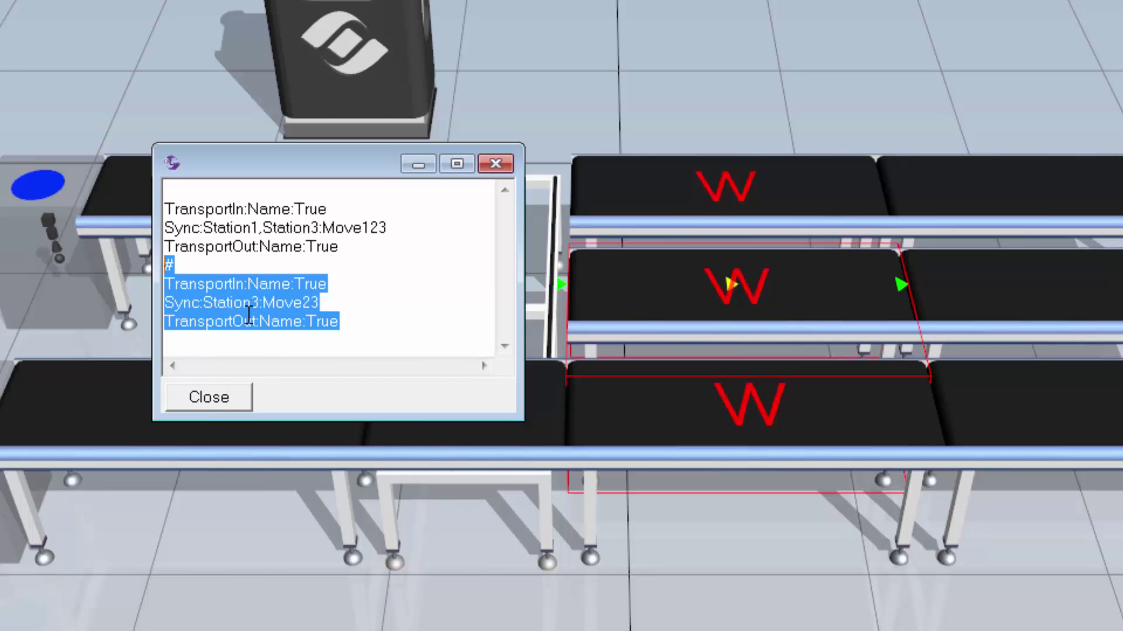
click(236, 396)
click(651, 202)
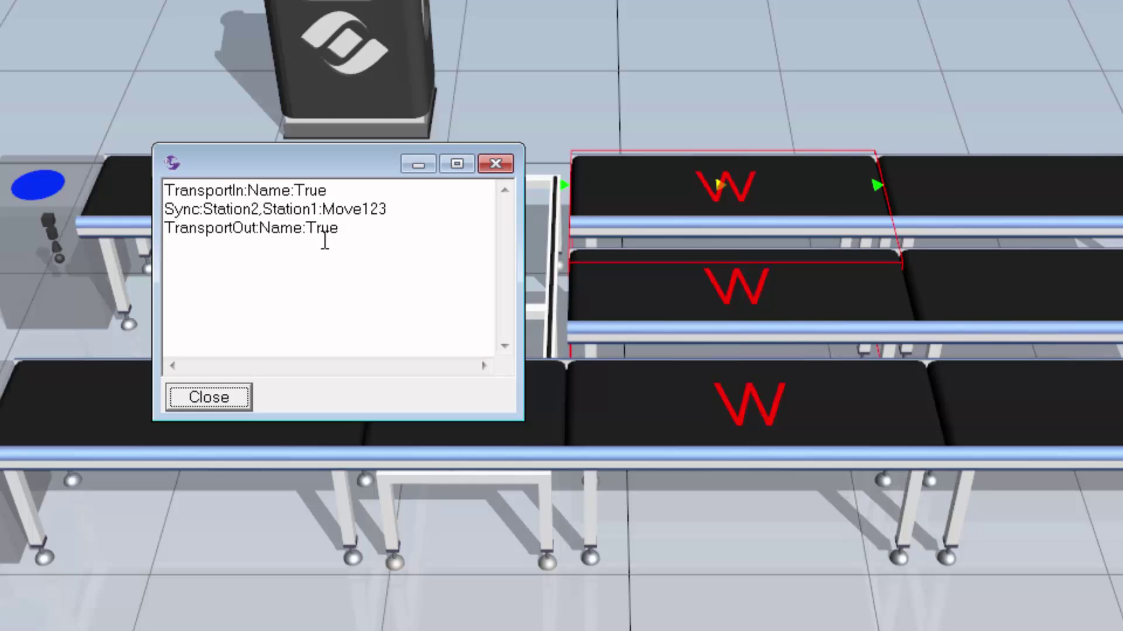
Step: Paste the # block into Station3's note, change its Sync line to Station2:Move23, and close
click(350, 246)
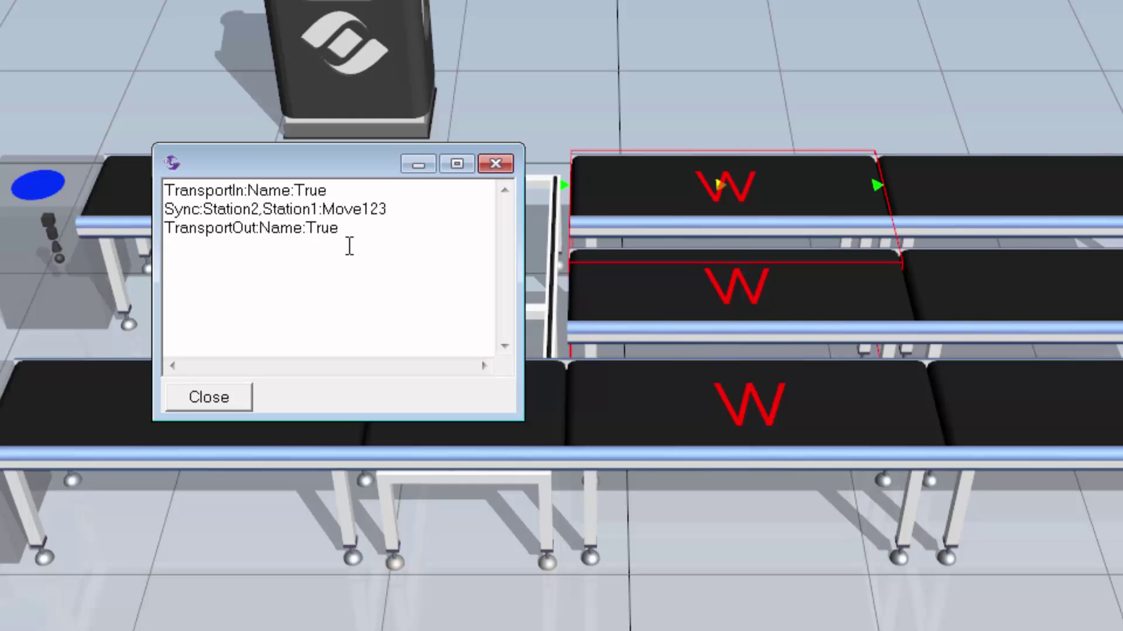
key(ctrl+v)
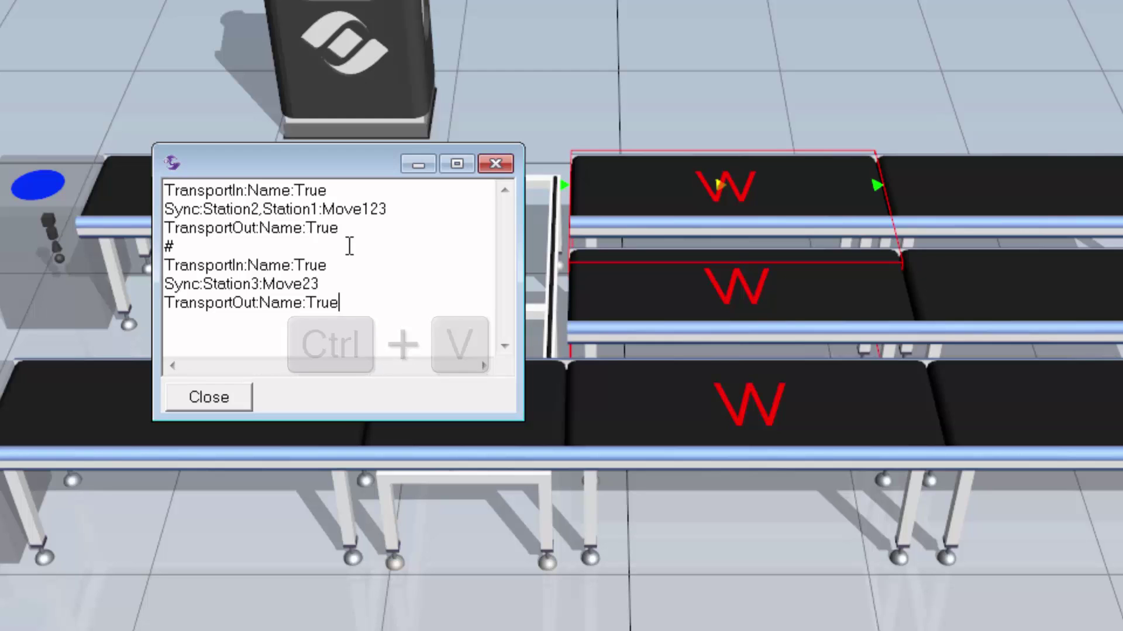
click(259, 284)
key(BackSpace)
text(2)
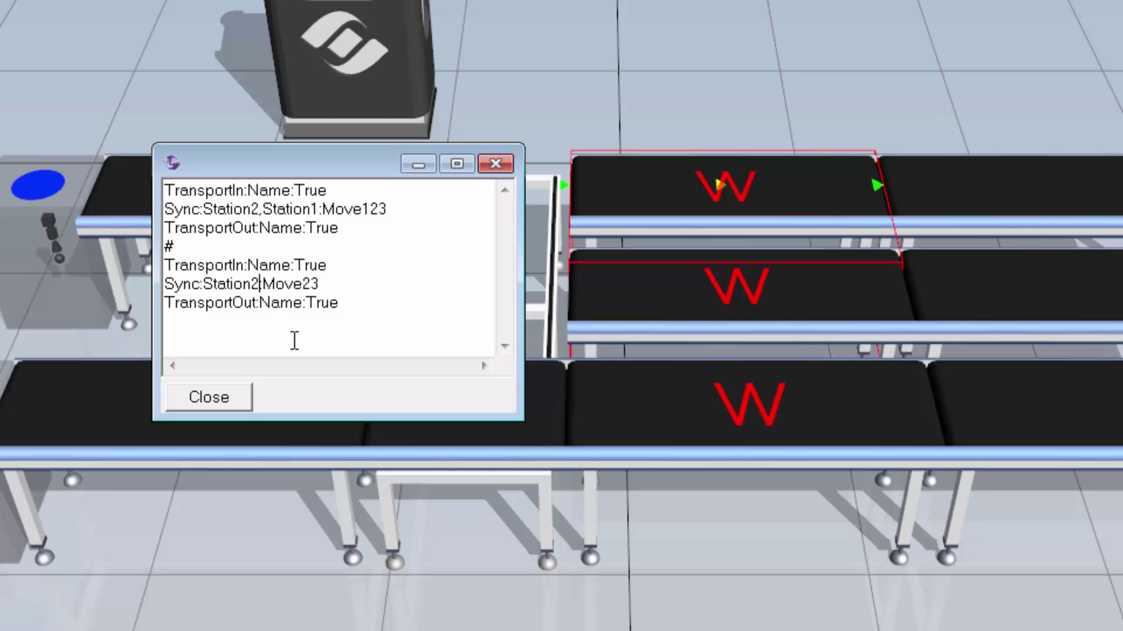
key(Right)
key(Right)
key(Right)
key(Down)
key(Right)
key(Right)
key(End)
click(226, 395)
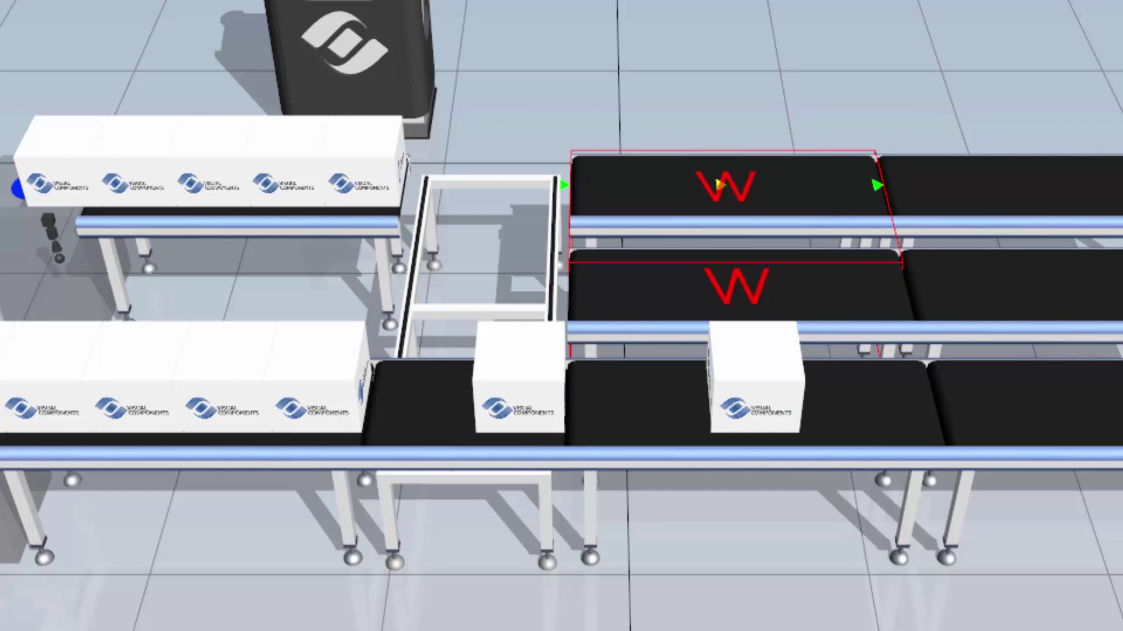
Step: Run the simulation at increased speed, reset it to 00:00:00, and select the ShuttleConveyor
click(1104, 43)
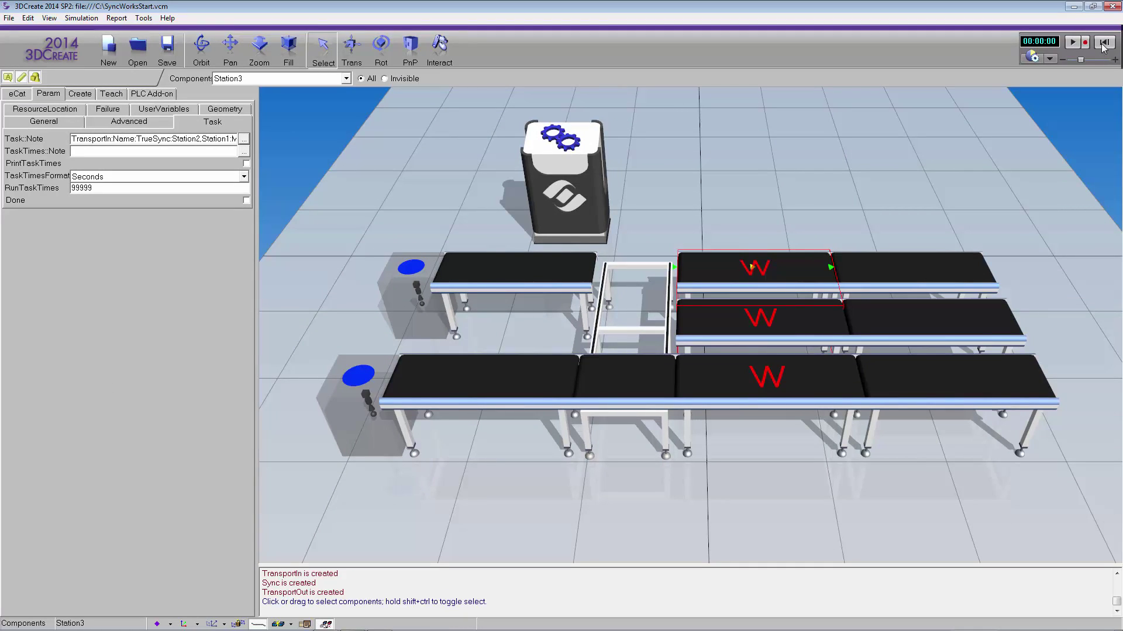
click(1073, 43)
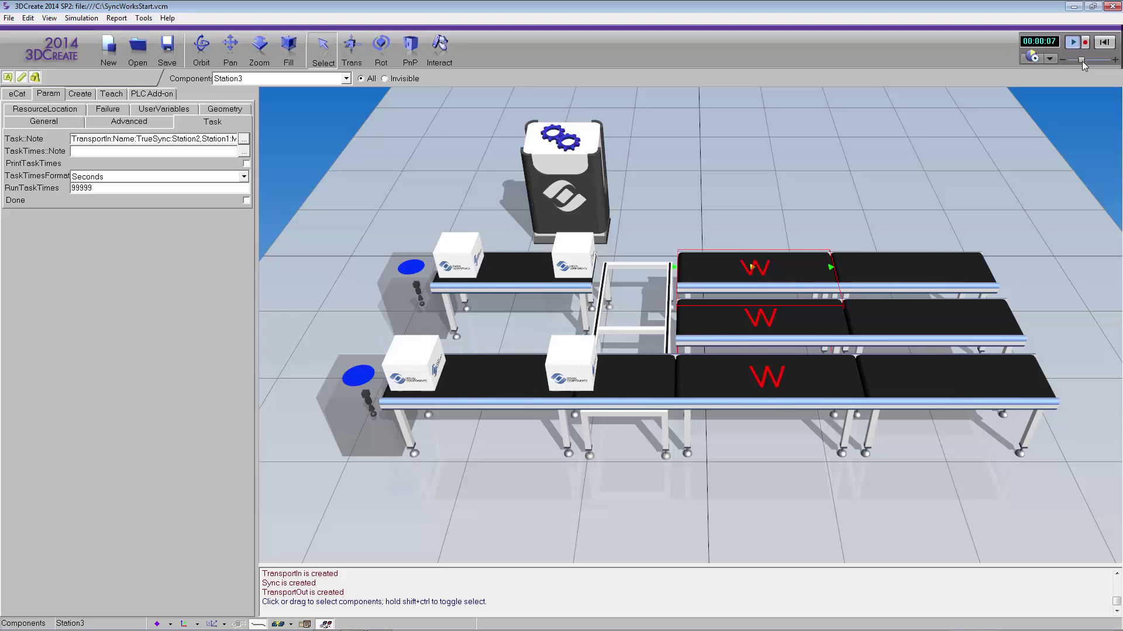
drag(1082, 60, 1081, 59)
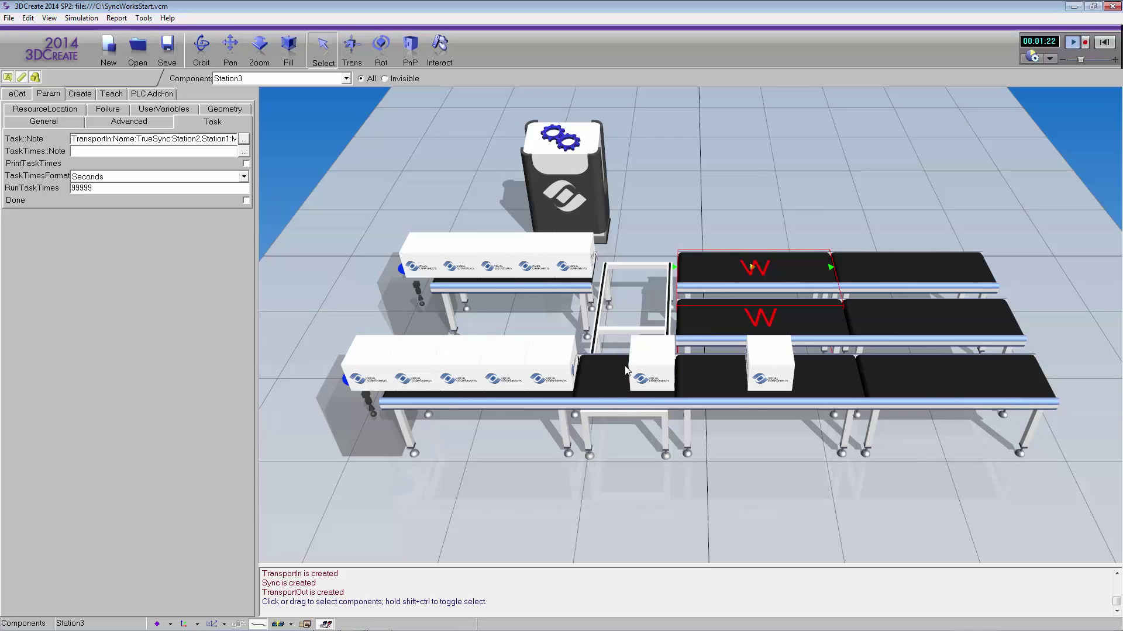
click(1104, 42)
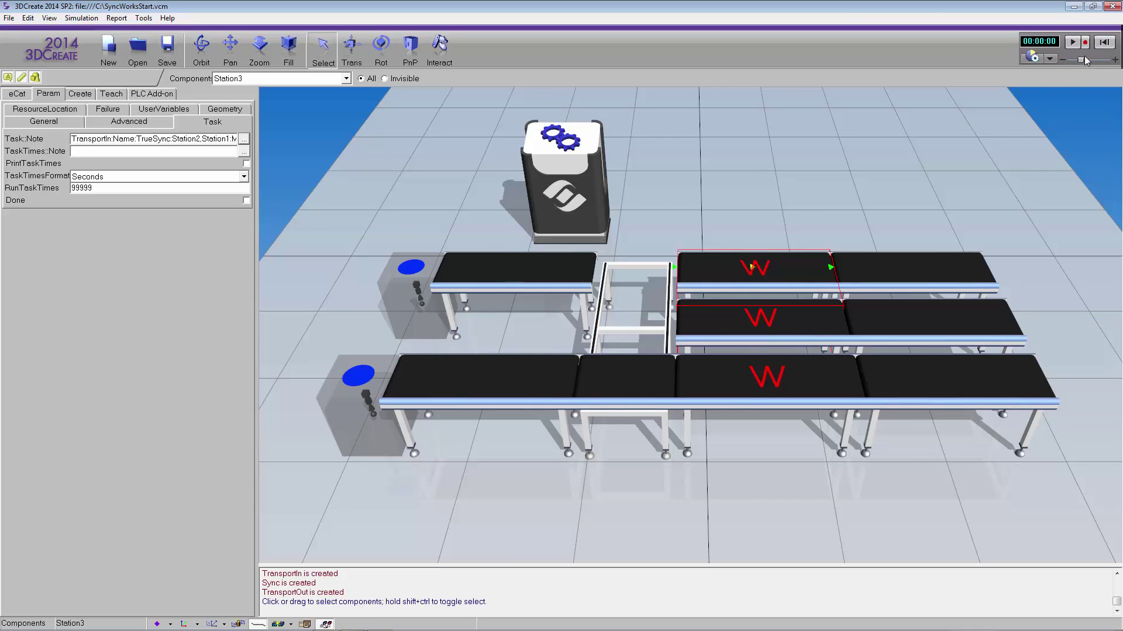
click(647, 373)
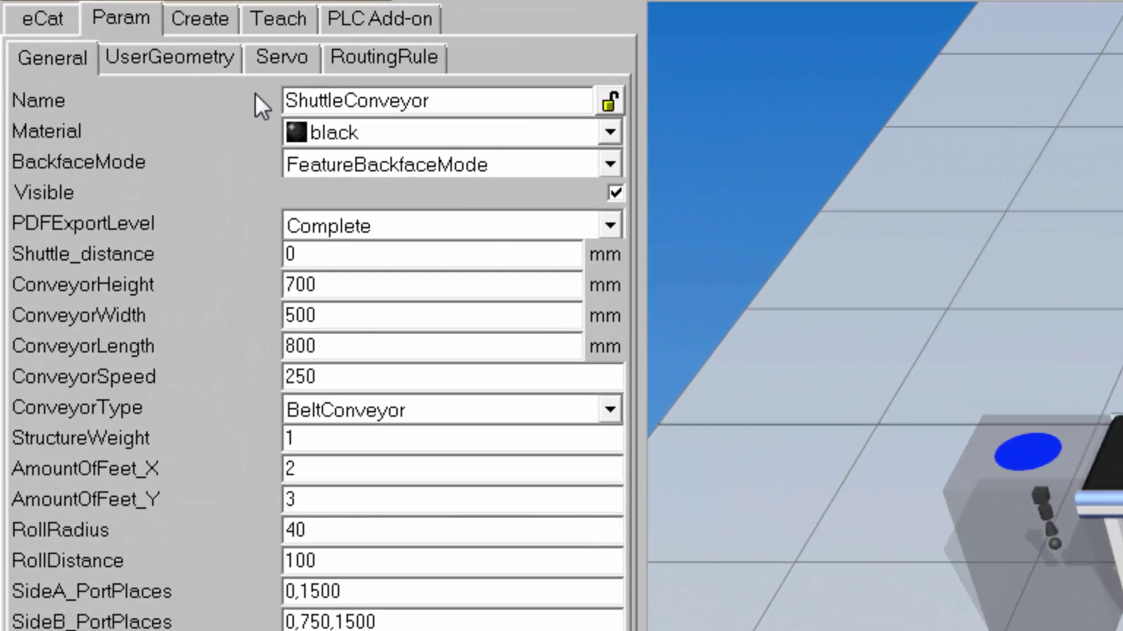
Step: Switch the ShuttleConveyor's route to Capacity Rule and add three port entries
click(380, 60)
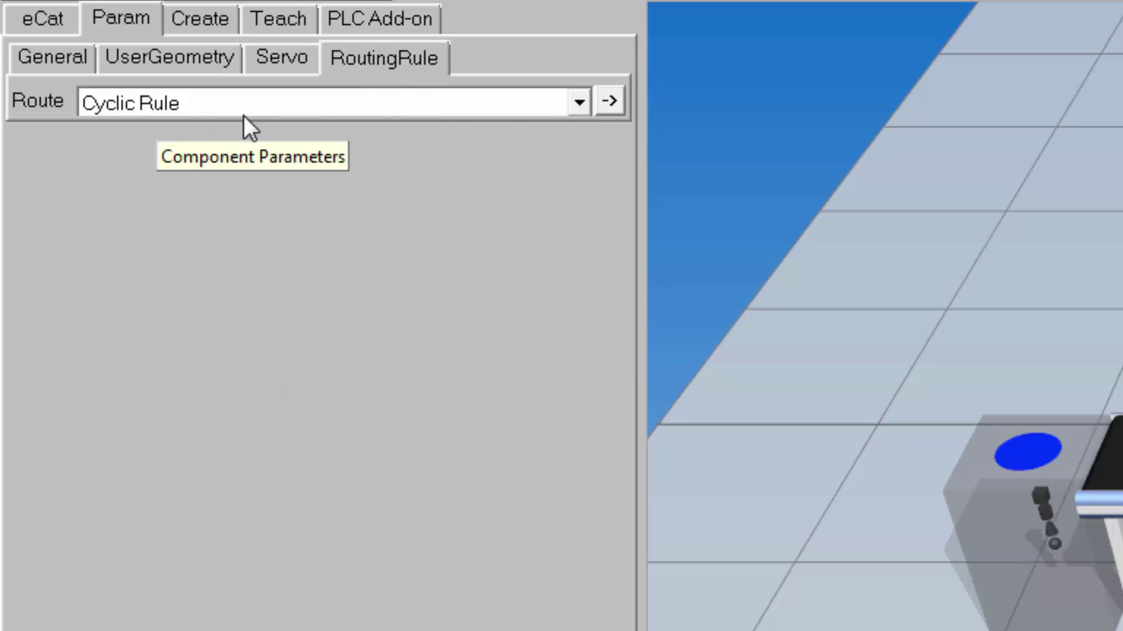
click(580, 104)
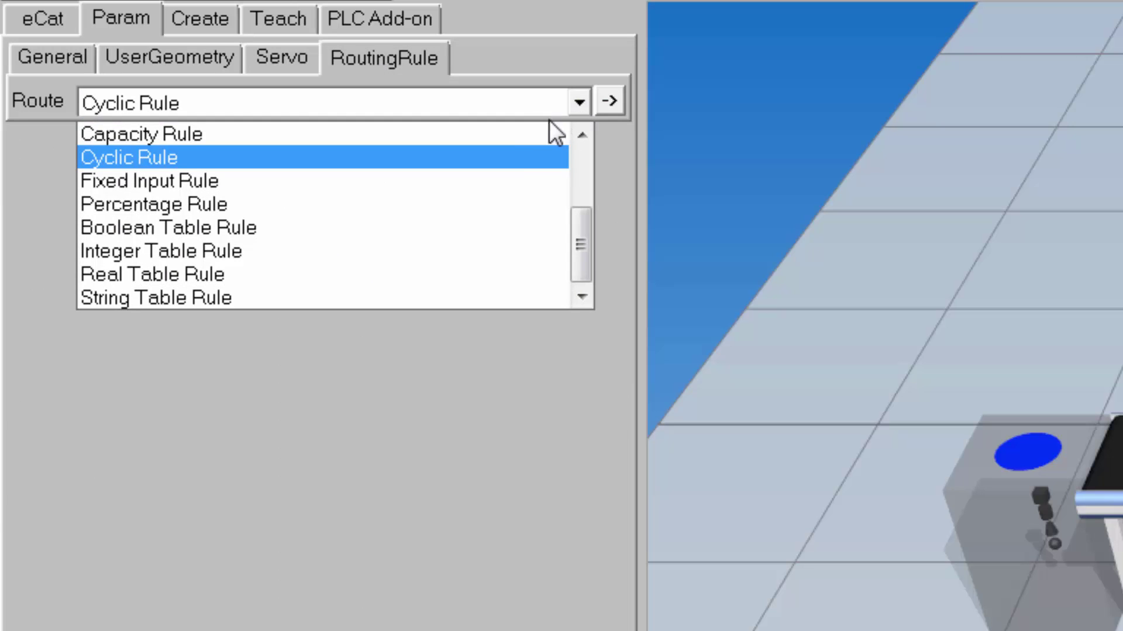
click(391, 133)
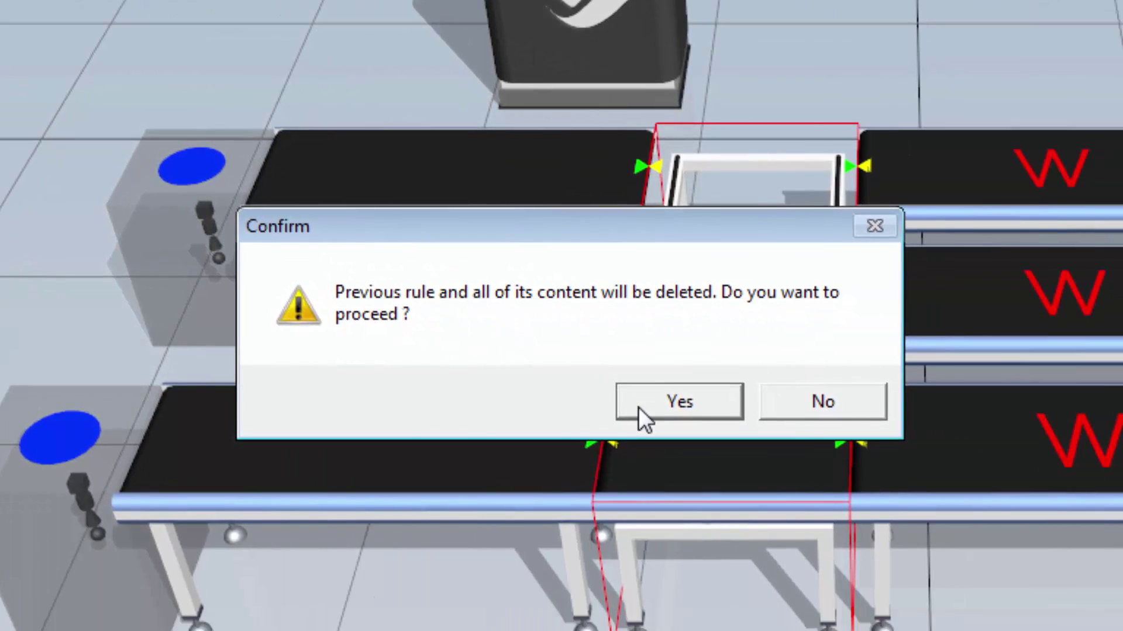
click(638, 408)
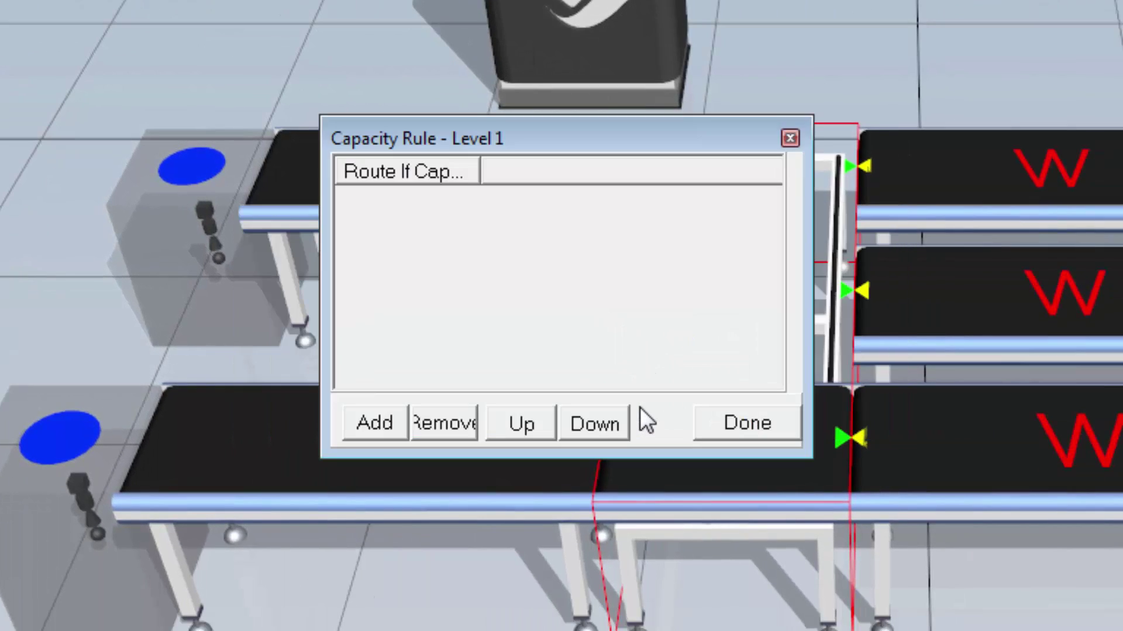
click(367, 415)
click(366, 415)
click(366, 416)
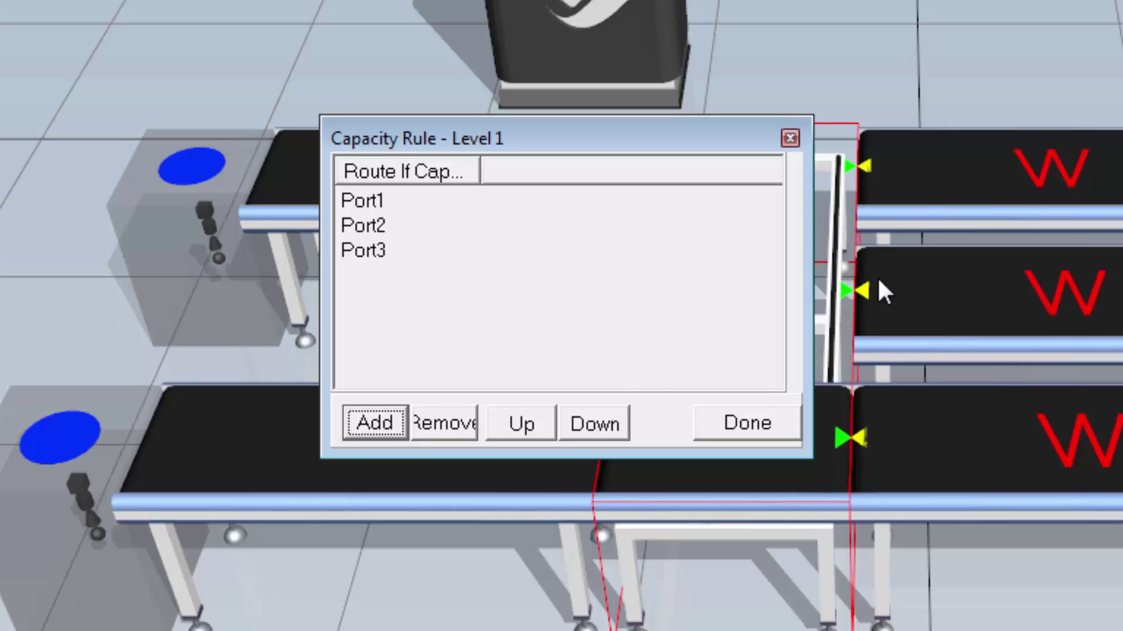
Step: Set the three capacity rule entries to Port3, Port4 and Port5, then finish editing
click(367, 204)
click(432, 206)
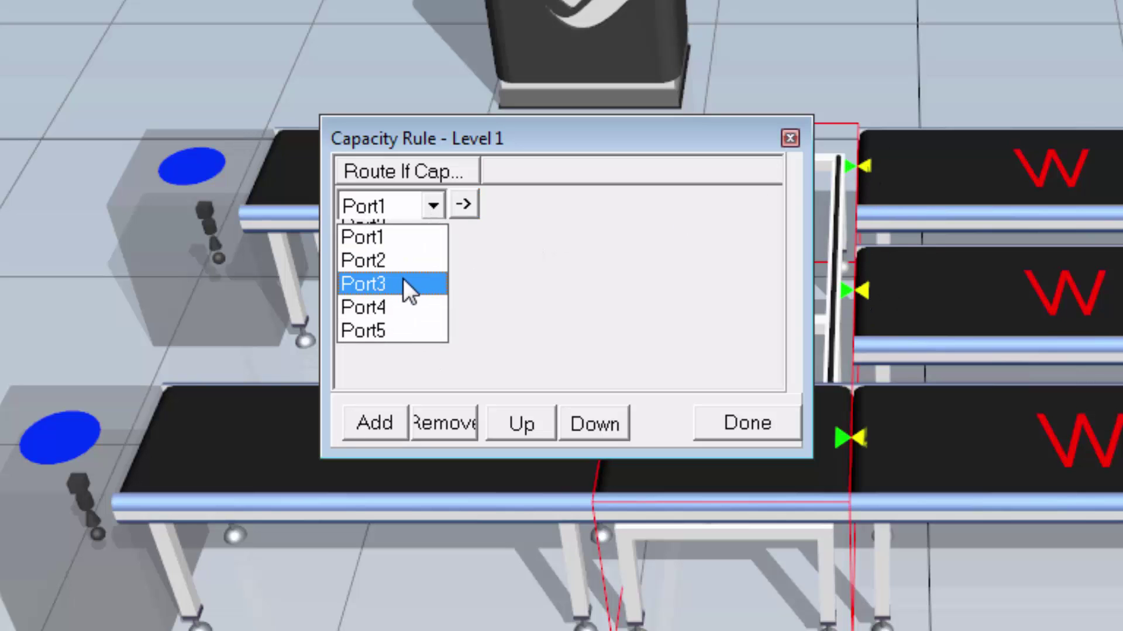
click(401, 282)
click(379, 226)
click(432, 230)
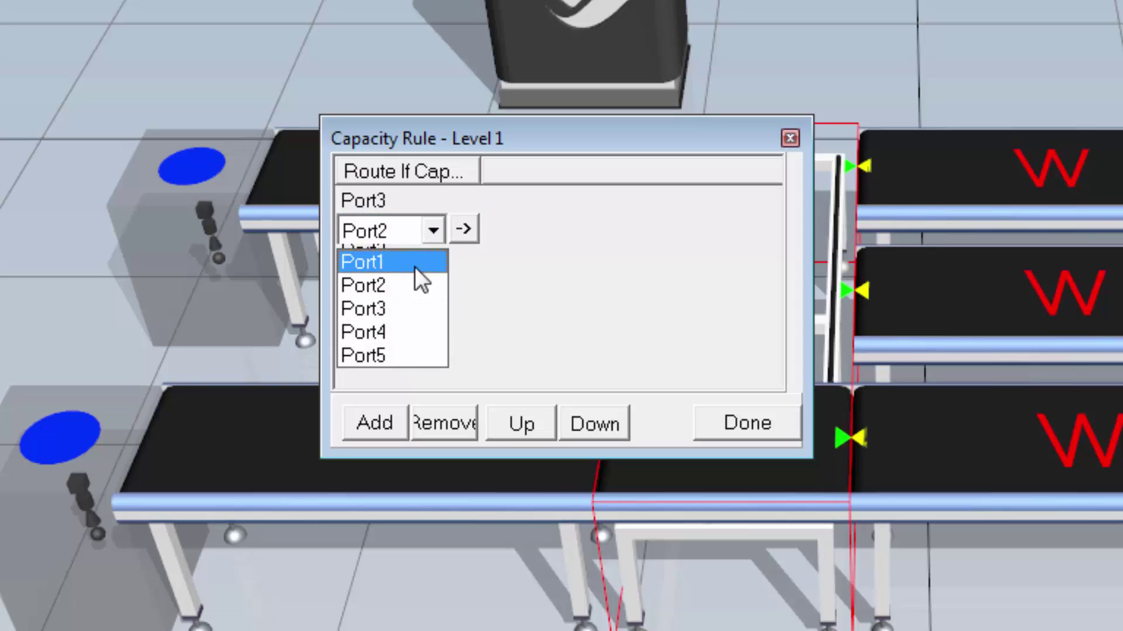
click(395, 332)
click(368, 252)
click(434, 257)
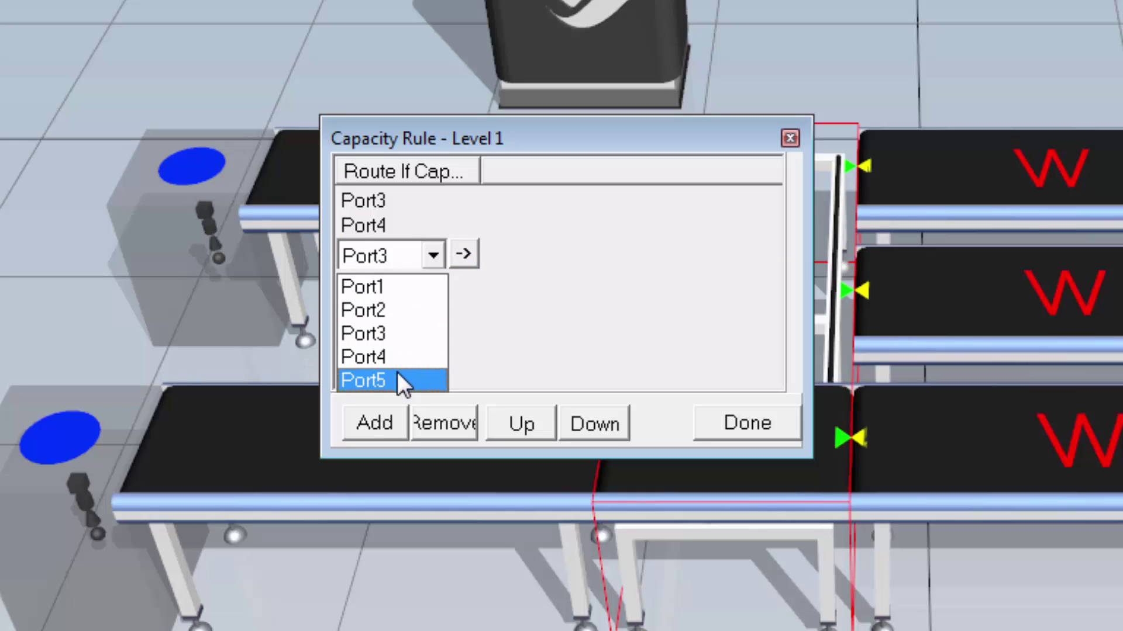
click(398, 380)
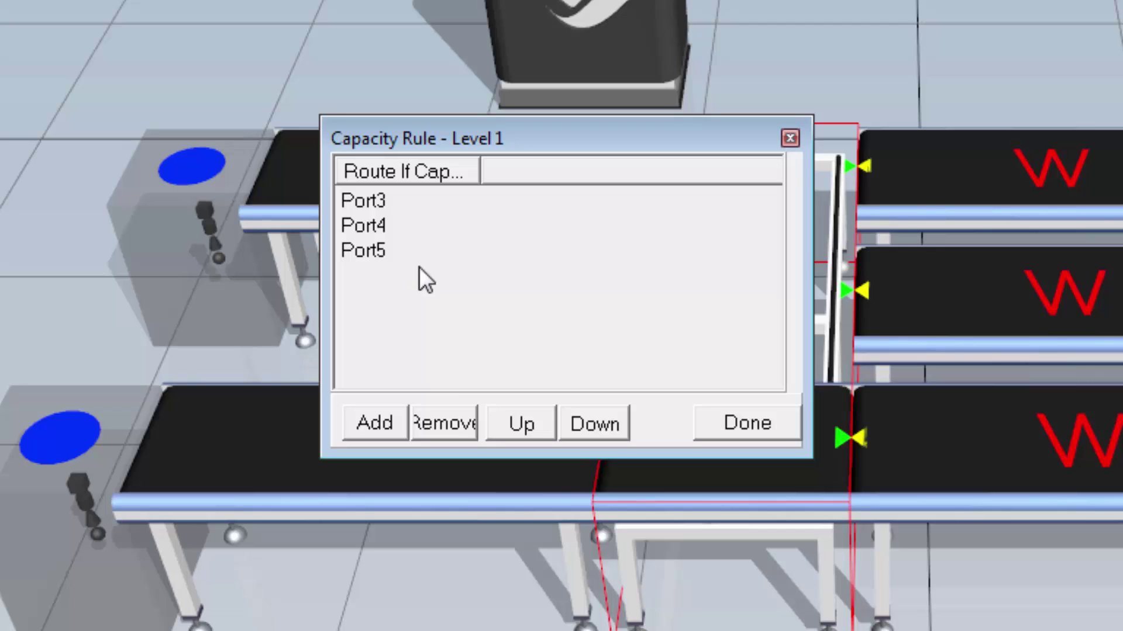
click(719, 421)
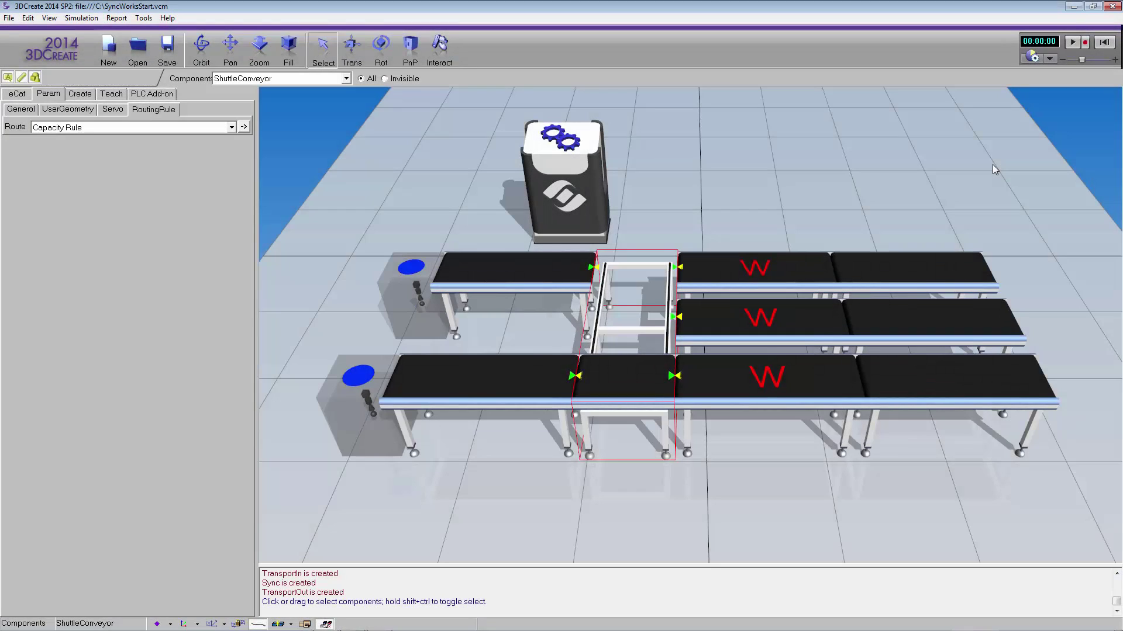
Step: Duplicate Station1's three task lines below a new # line in its Task::Note
click(804, 375)
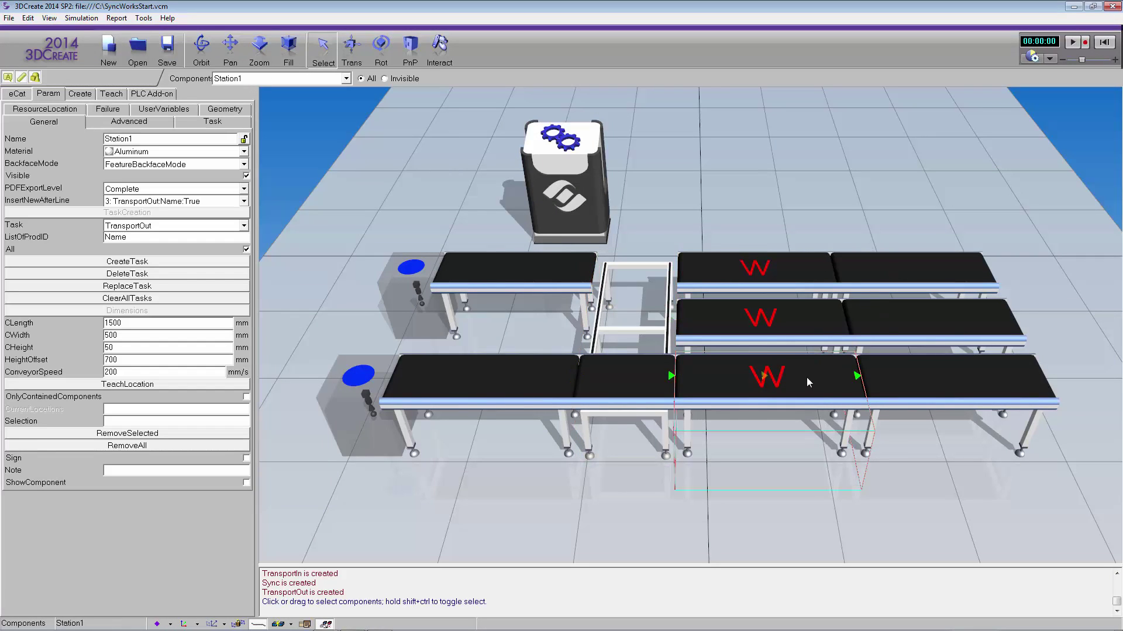
click(220, 124)
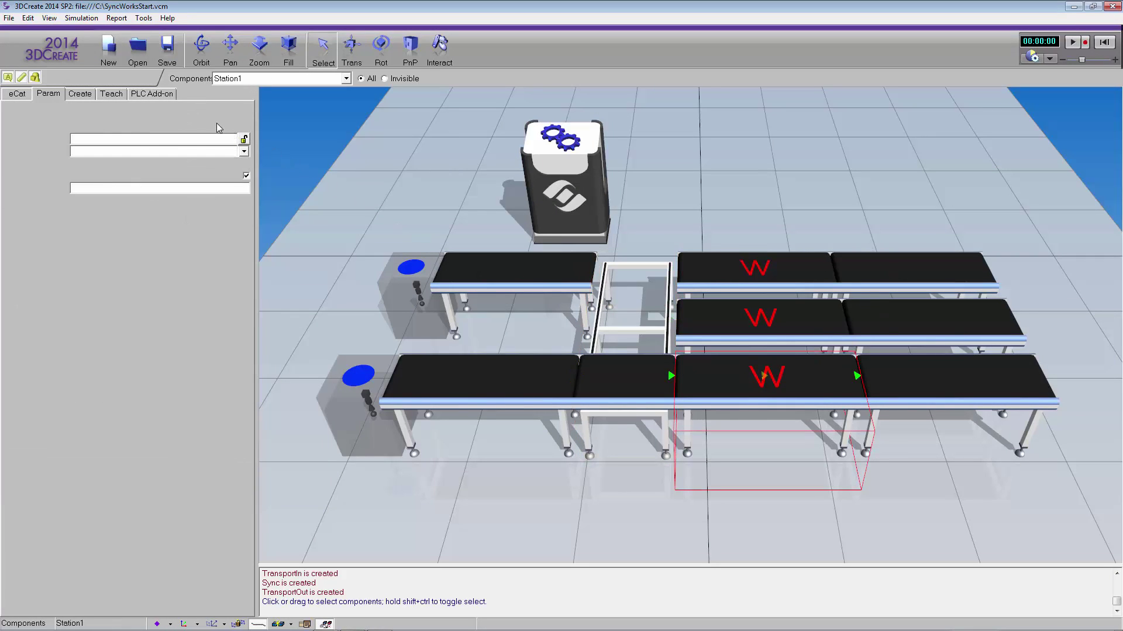
click(244, 141)
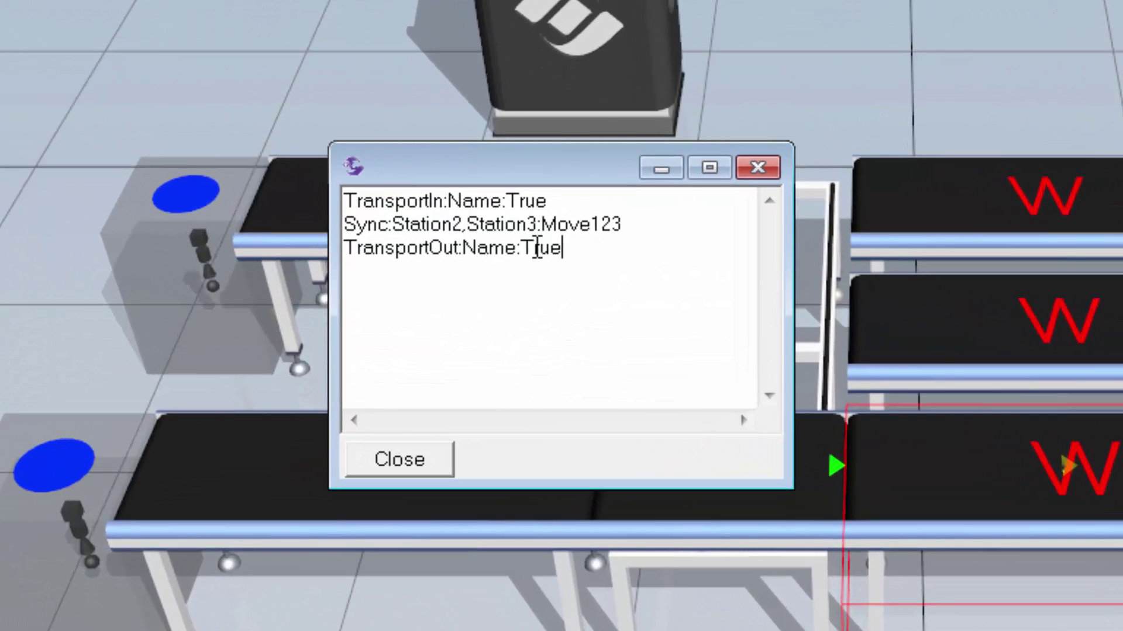
drag(562, 248, 344, 201)
key(ctrl+c)
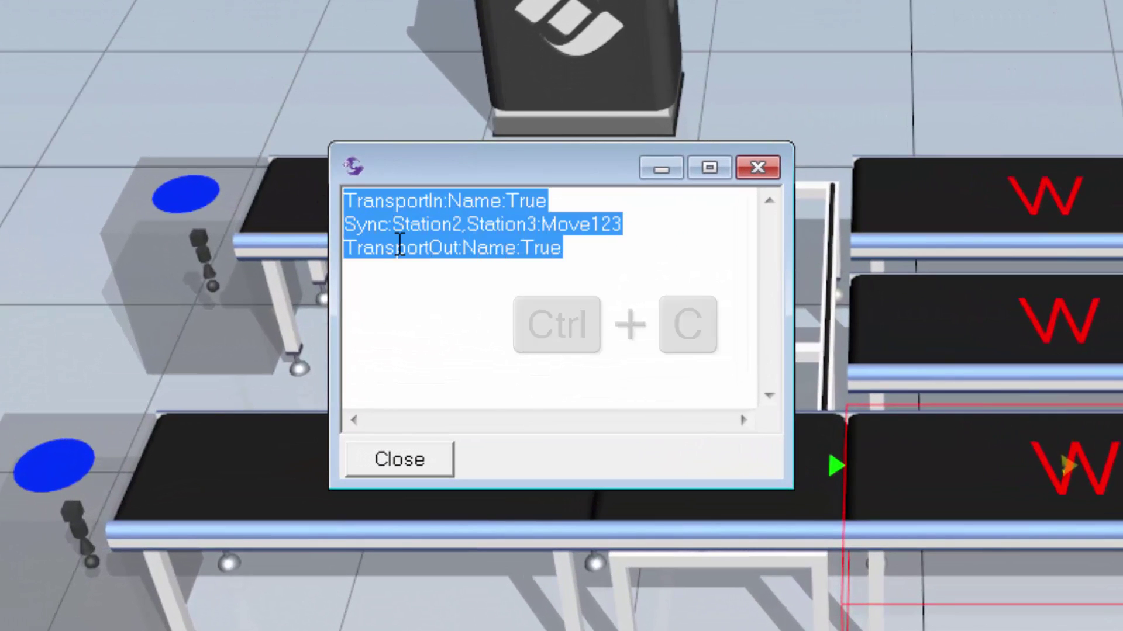
click(567, 284)
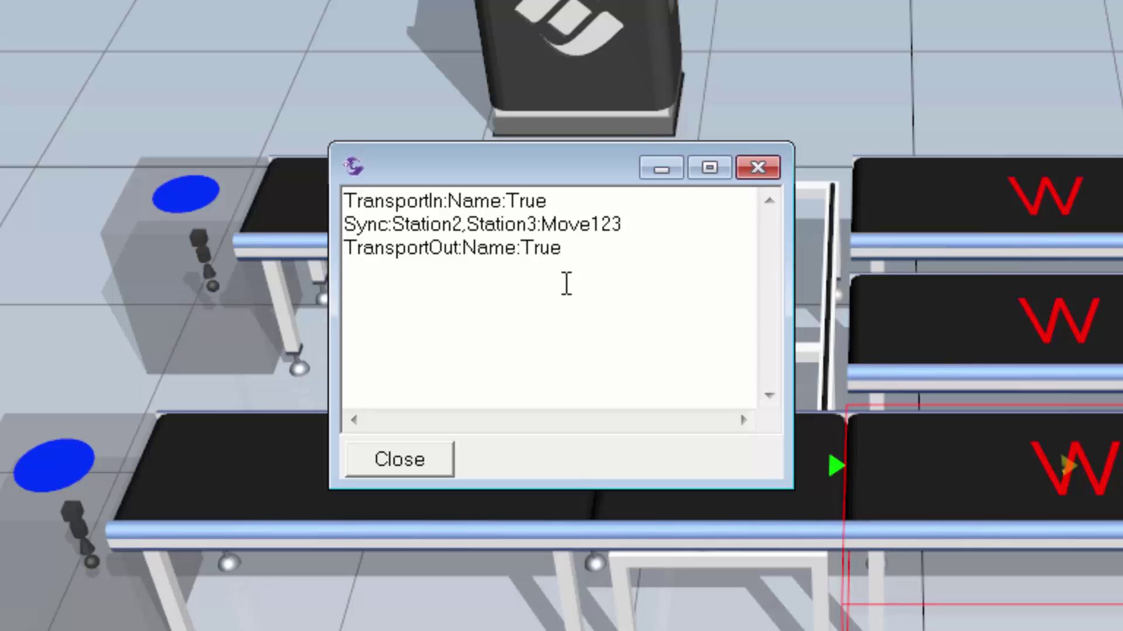
text(#)
key(ctrl+v)
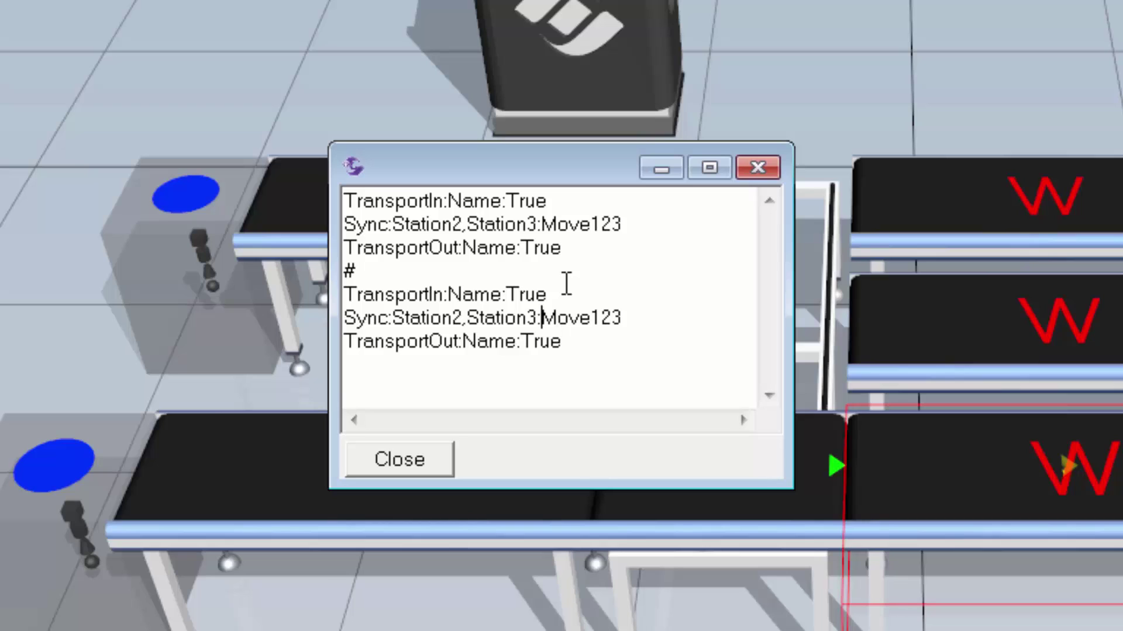
Step: Change the second Sync line to Sync:Station3:Move13 and copy the new # block
key(Left)
key(Left)
key(Left)
key(Left)
key(Left)
key(Left)
key(Left)
key(Left)
key(BackSpace)
key(BackSpace)
key(BackSpace)
key(BackSpace)
key(BackSpace)
key(BackSpace)
key(BackSpace)
key(BackSpace)
key(BackSpace)
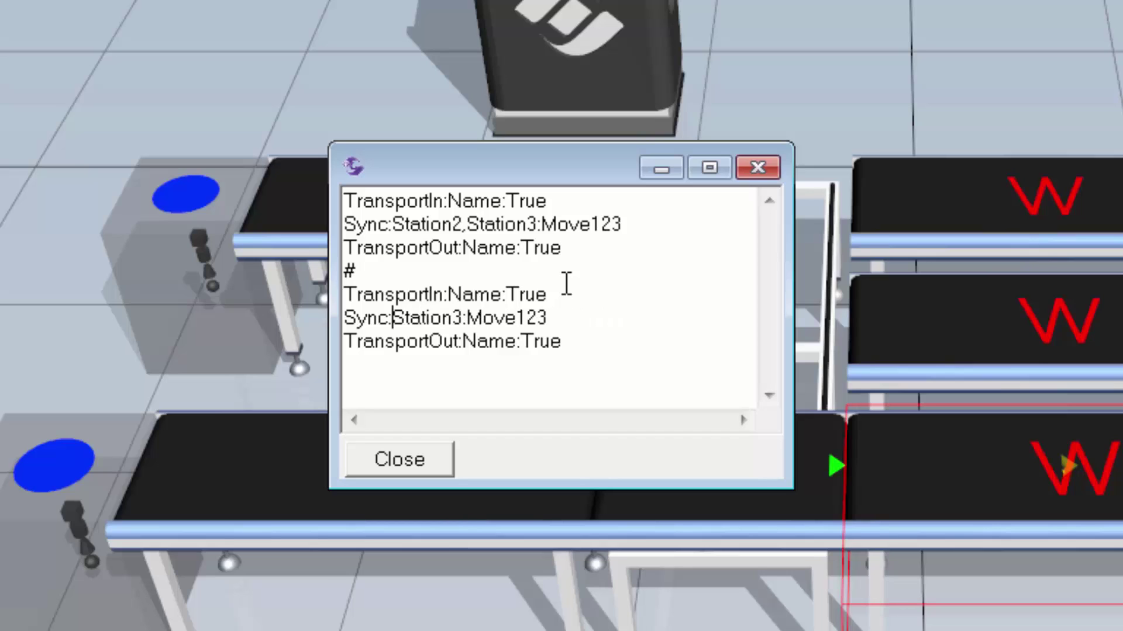
key(Right)
key(Right)
key(Right)
key(Right)
key(Right)
key(Right)
key(Right)
key(Right)
key(Right)
key(Right)
key(Right)
key(Right)
key(Right)
key(Right)
key(BackSpace)
key(BackSpace)
key(BackSpace)
text(13)
drag(584, 341, 349, 271)
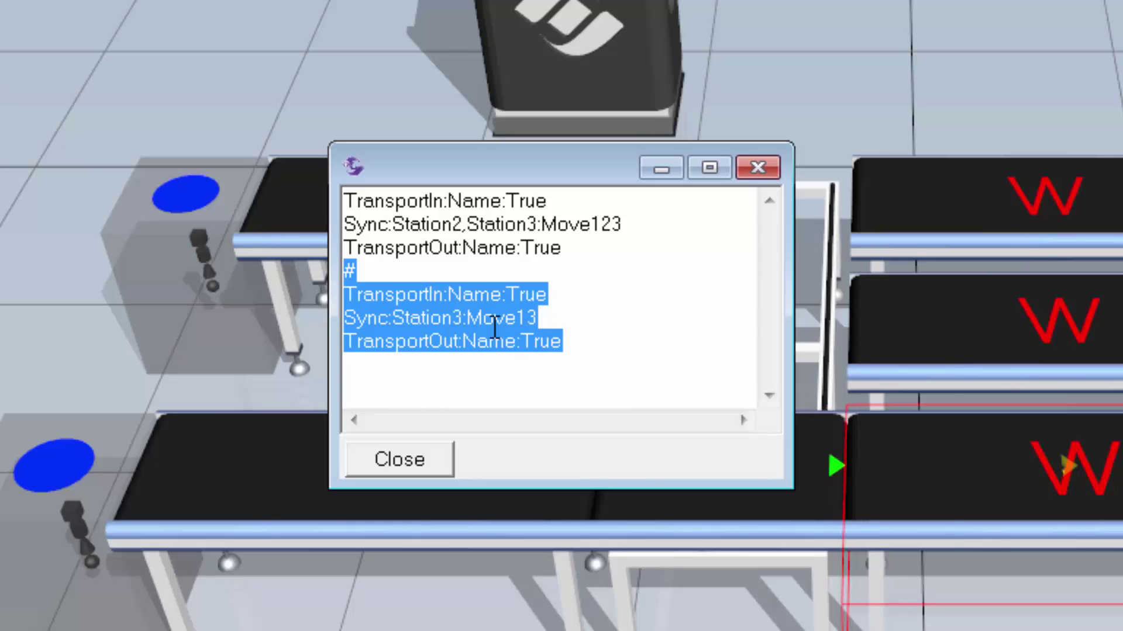
right_click(566, 352)
click(597, 455)
Step: Close Station1's note, then select the top-right Station3 conveyor and open its task note
click(421, 457)
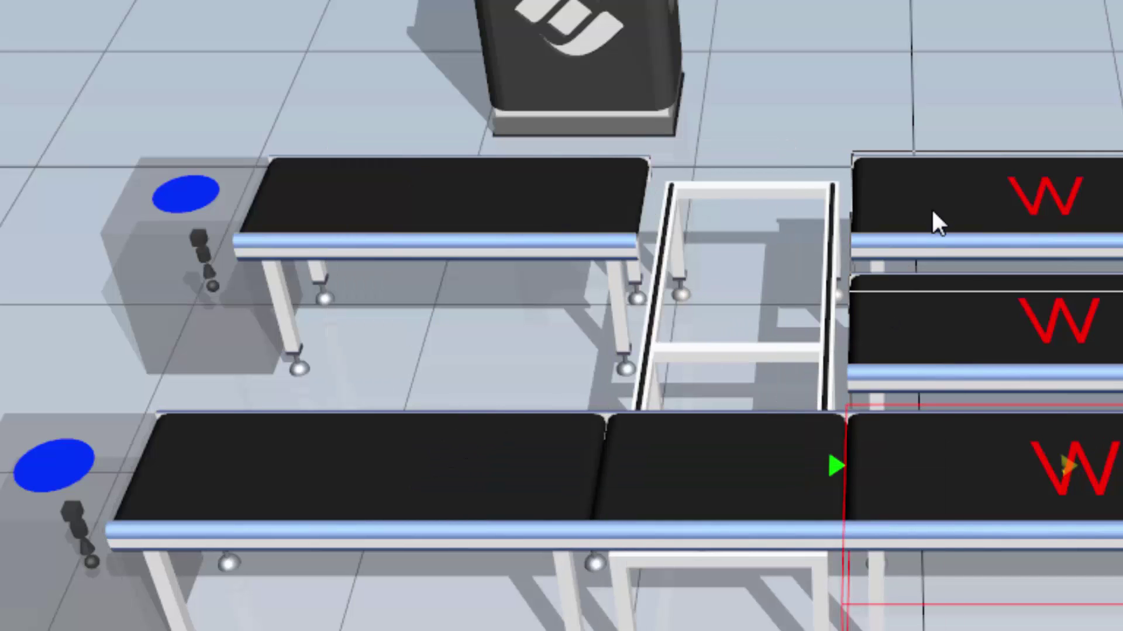
click(1042, 197)
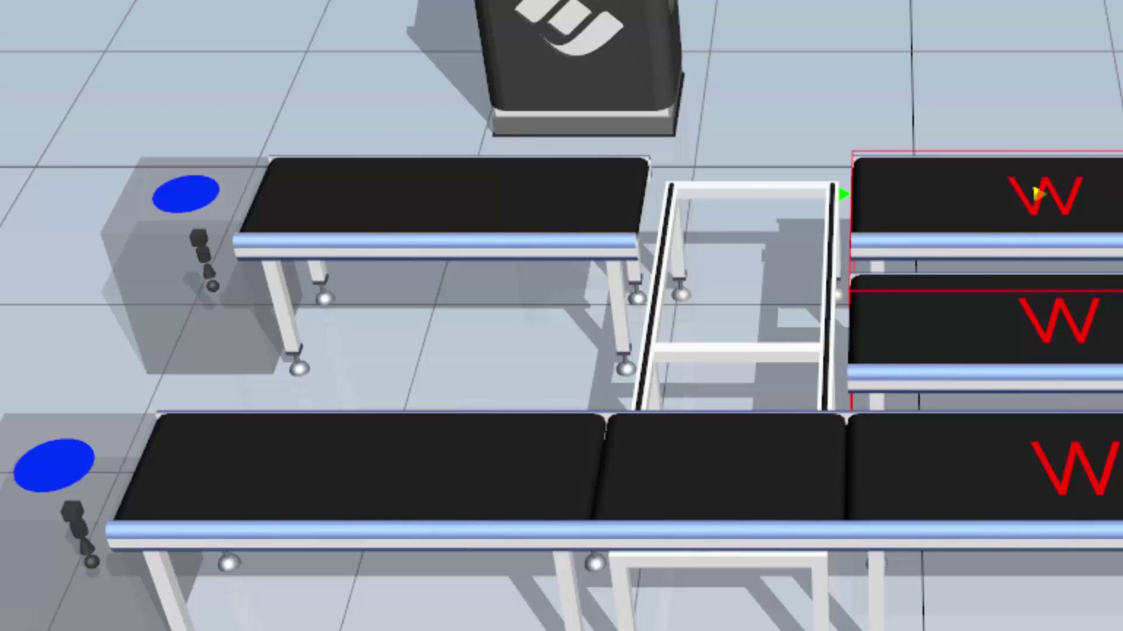
click(614, 360)
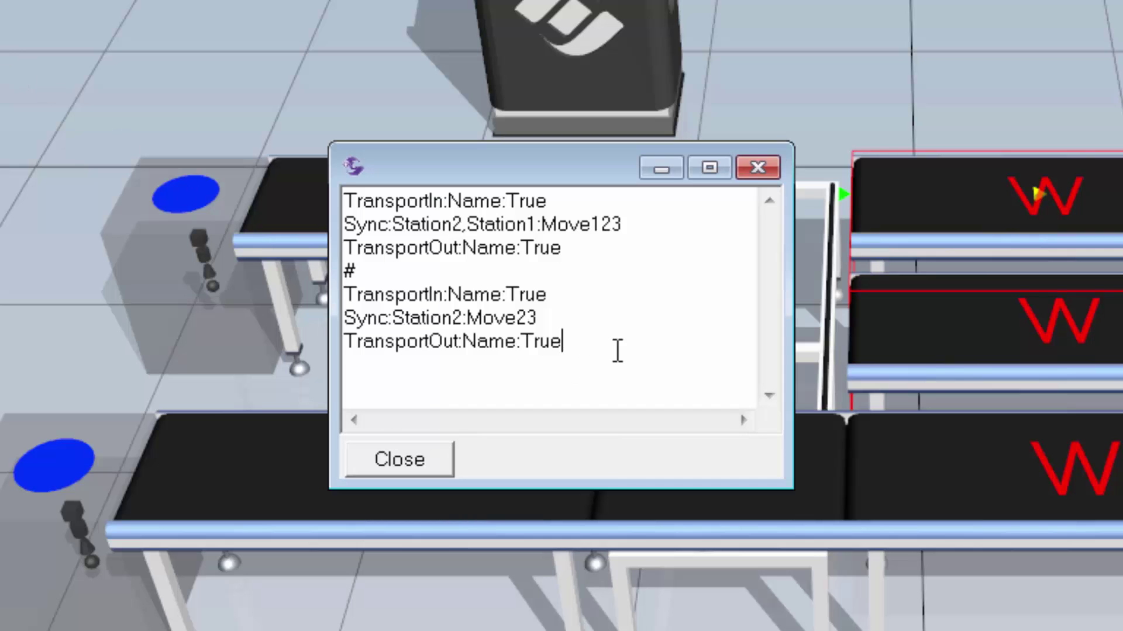
drag(621, 487, 621, 630)
Step: Paste the copied block as a third block, change its sync line to Station1:Move13, and close
key(ctrl+v)
key(Return)
key(ctrl+v)
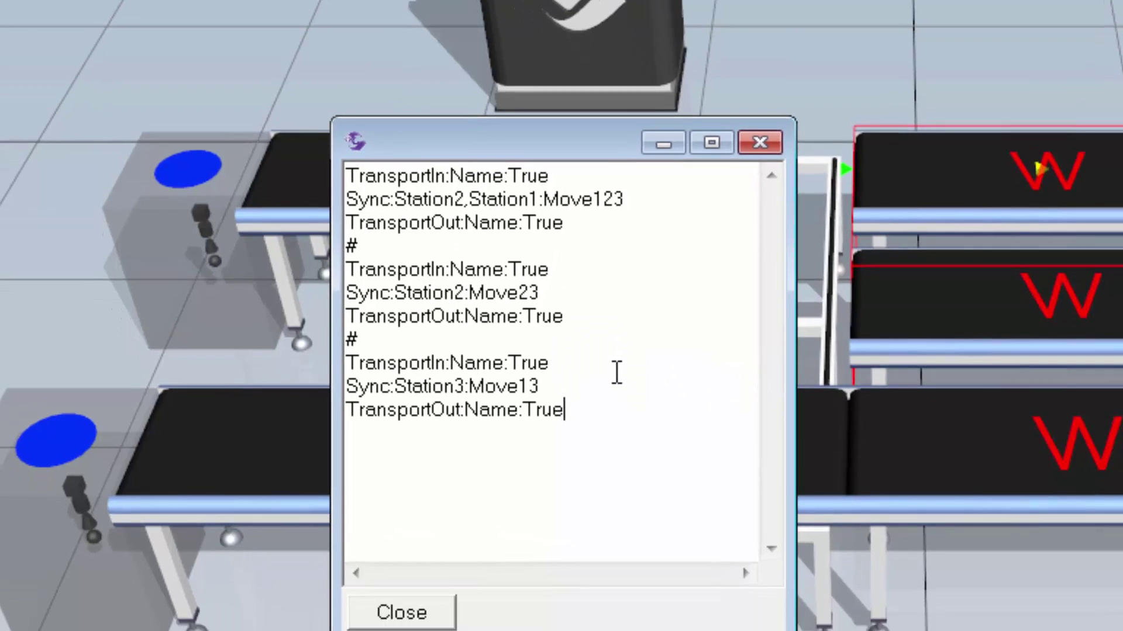
key(Up)
key(Left)
key(Left)
key(Left)
key(Left)
key(Left)
key(Left)
key(Left)
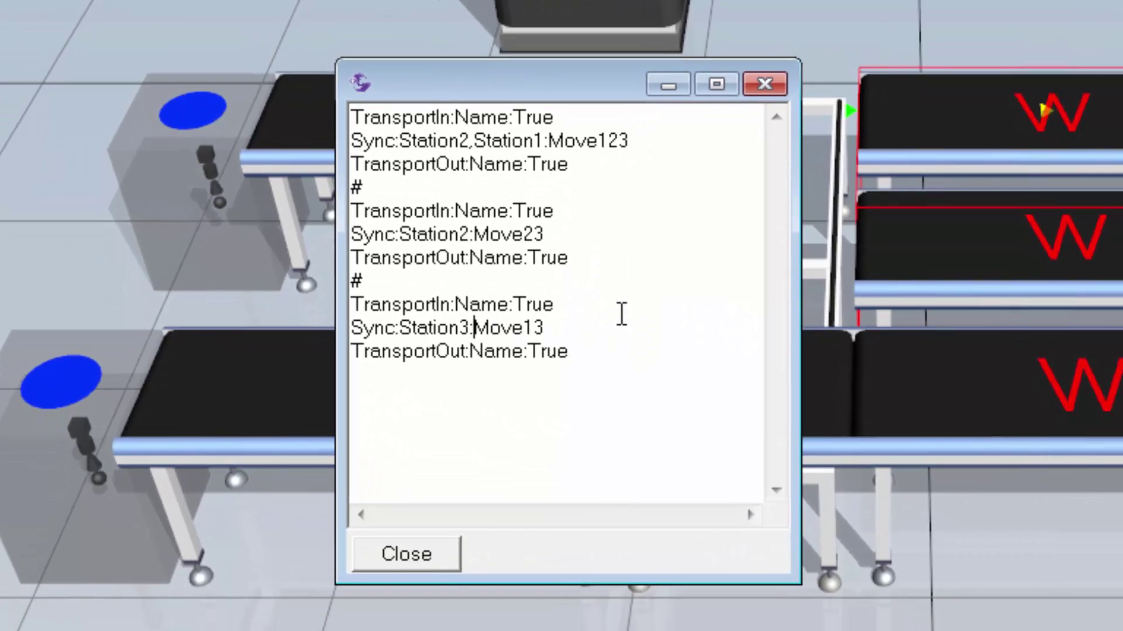
key(BackSpace)
text(1)
key(Down)
click(436, 553)
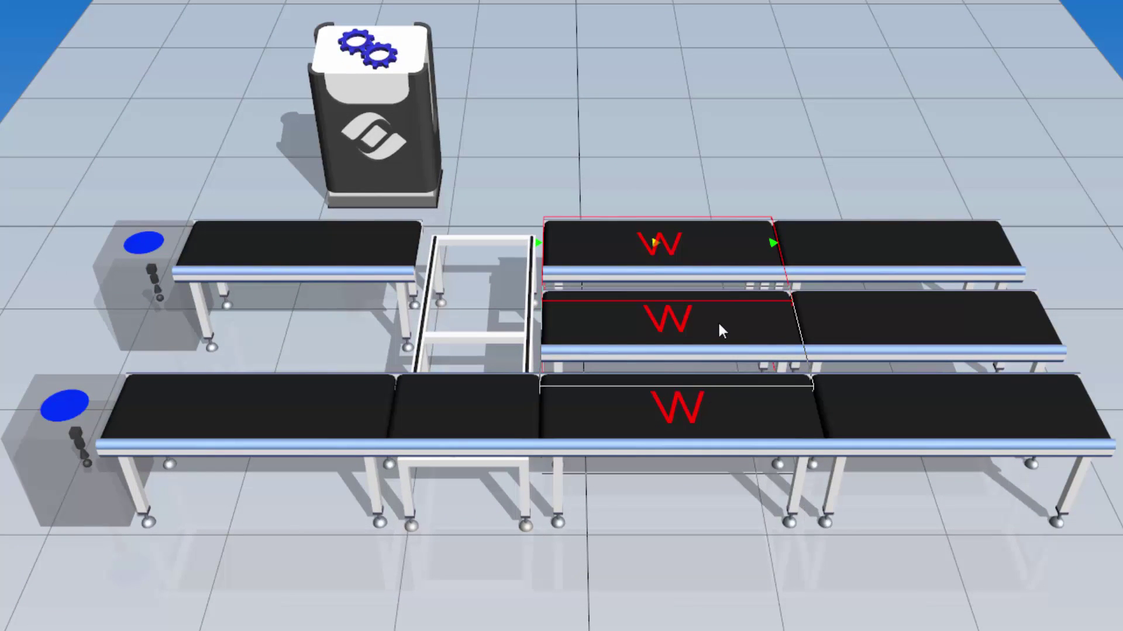
Step: Select the middle Station2 conveyor and display its Task parameters
click(720, 255)
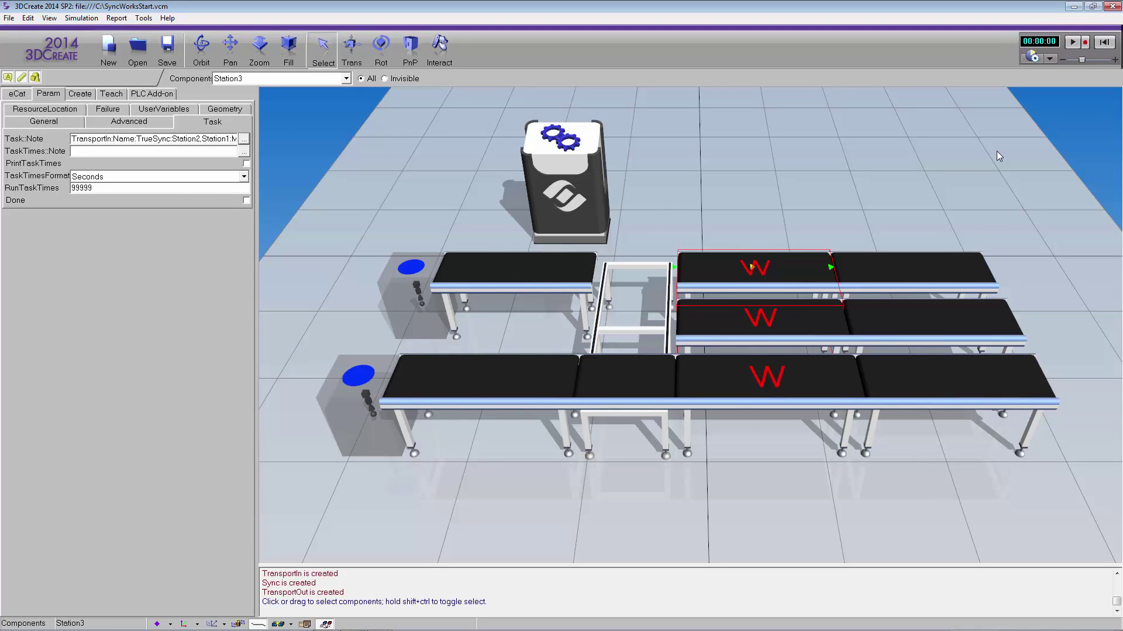
click(819, 303)
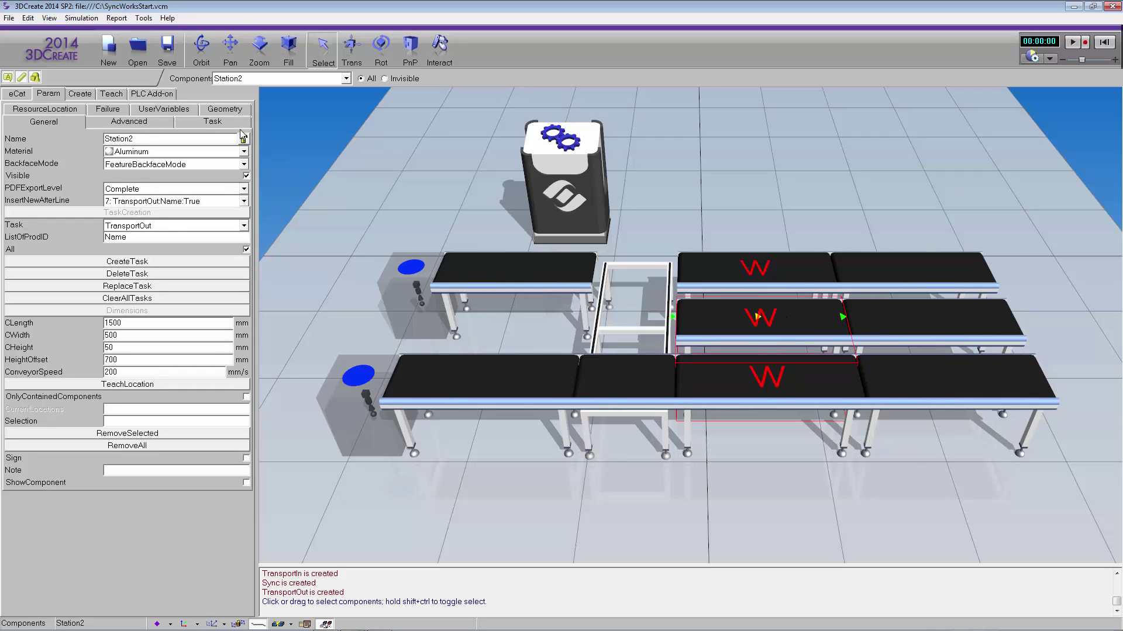
click(213, 122)
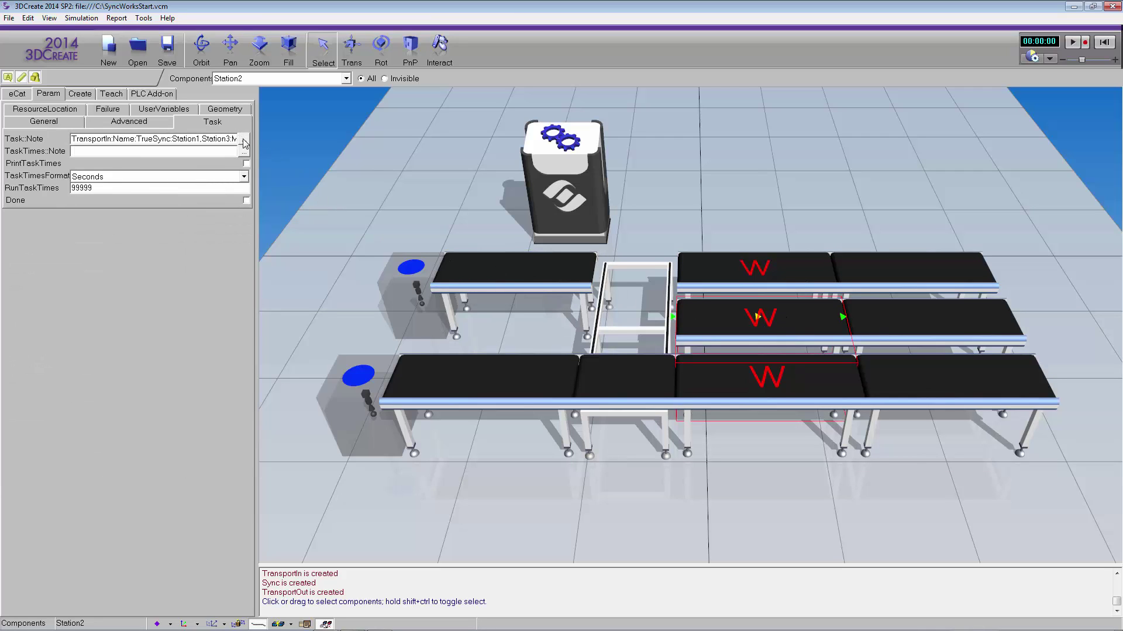
Step: Copy the separator and second task block in Station2's note and paste it at the end
click(244, 142)
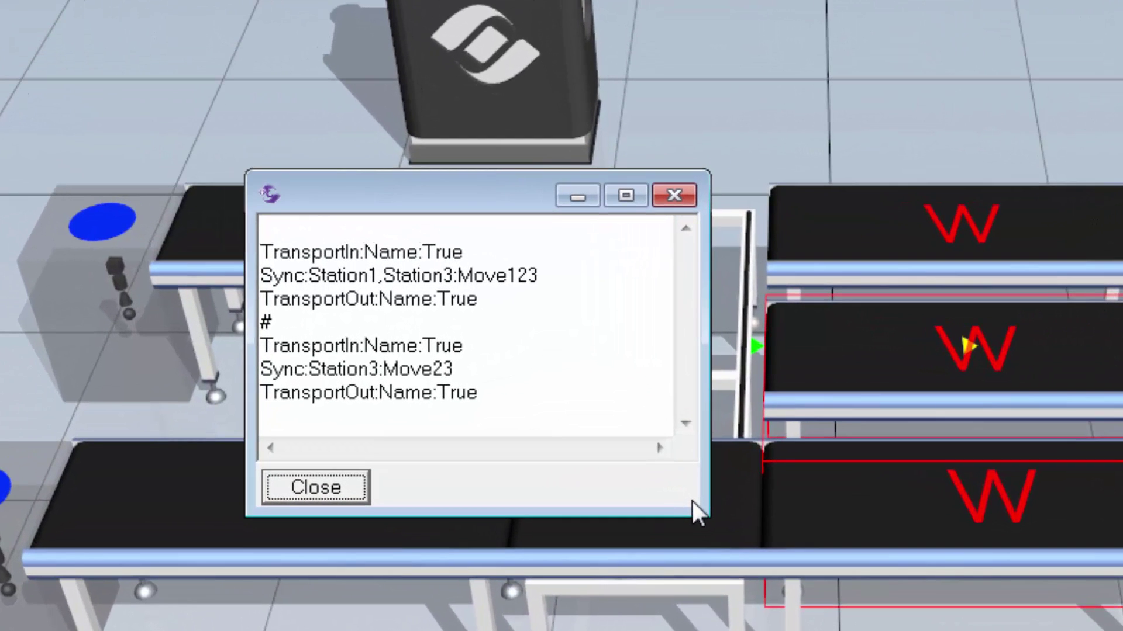
drag(707, 510, 872, 623)
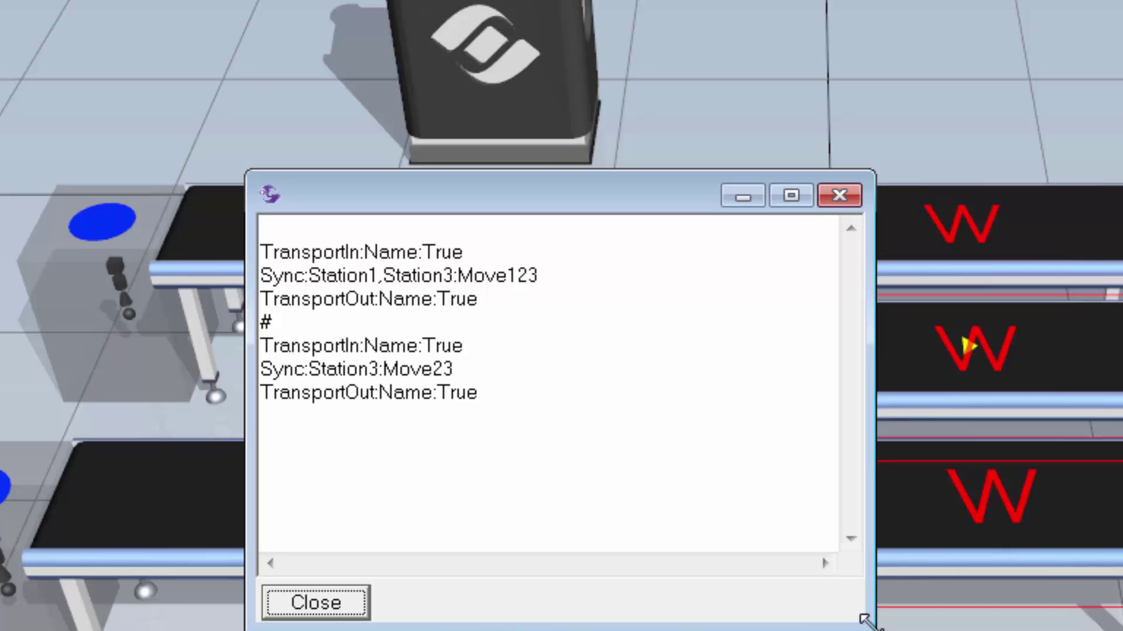
drag(494, 397, 260, 321)
key(ctrl+c)
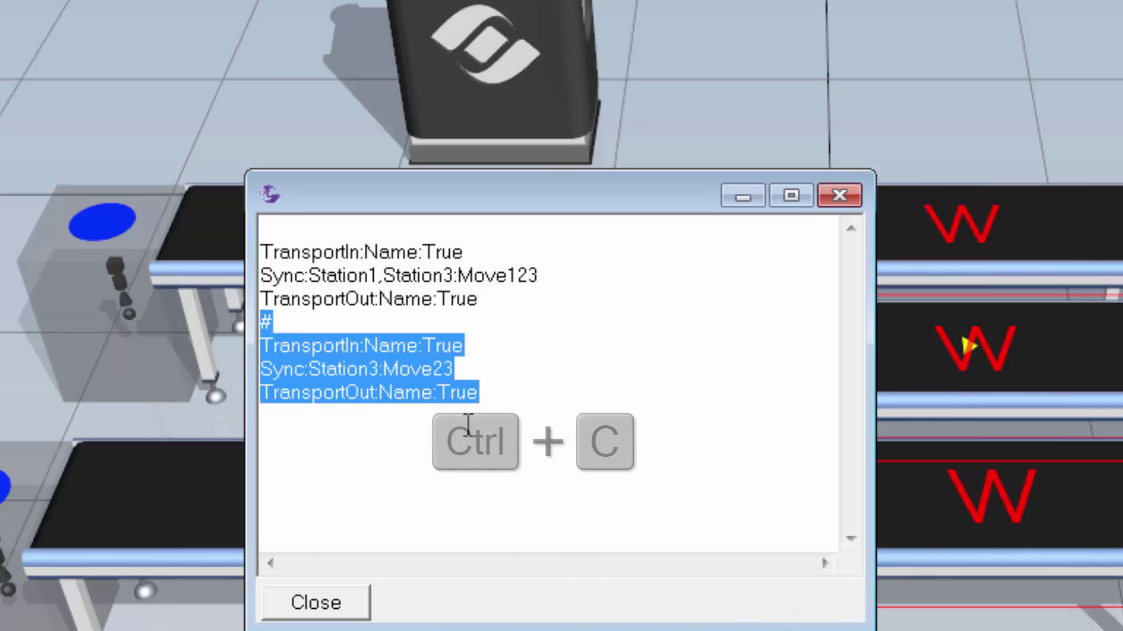
click(466, 429)
click(564, 433)
key(Return)
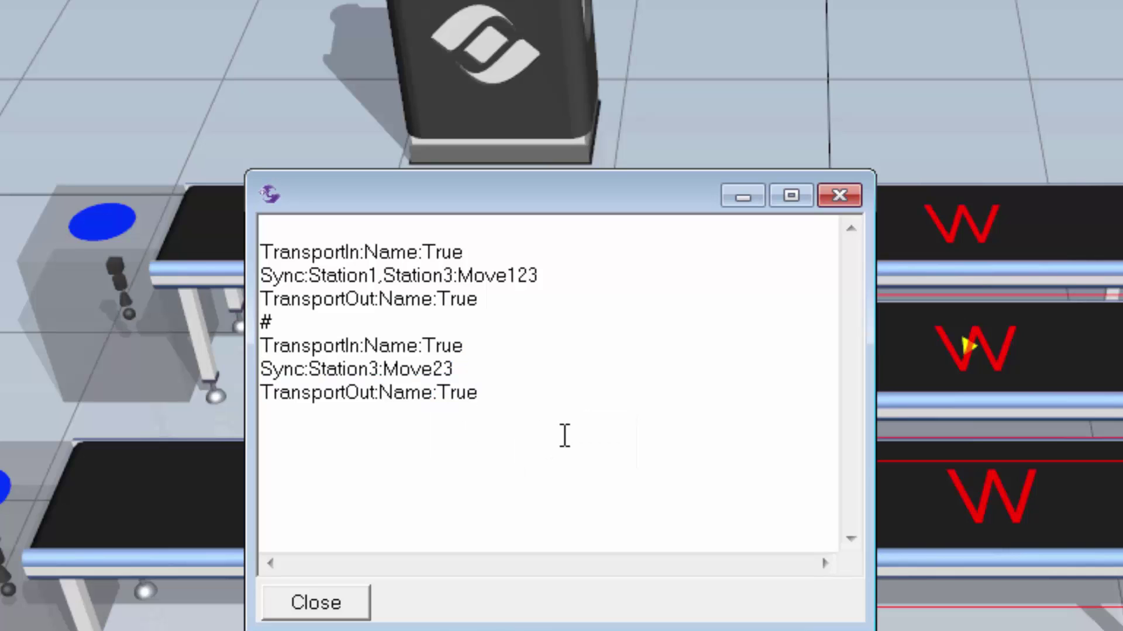
right_click(514, 426)
click(552, 554)
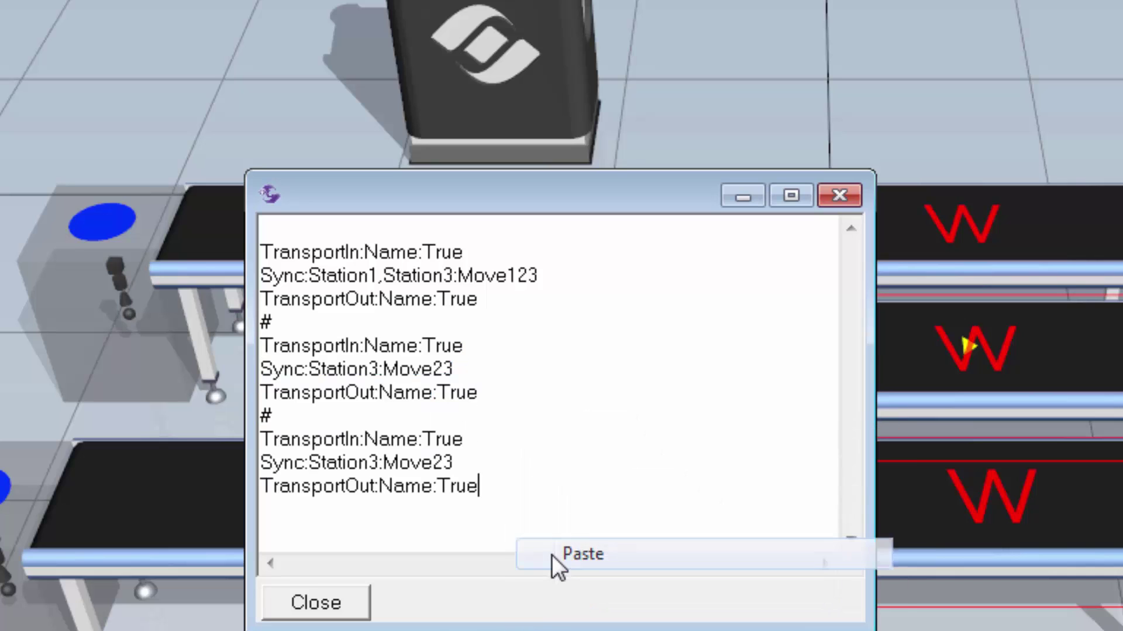
Step: Edit the new block's sync line to Sync:Station1,Station3:Move2 and close the note
click(309, 463)
text(Station1)
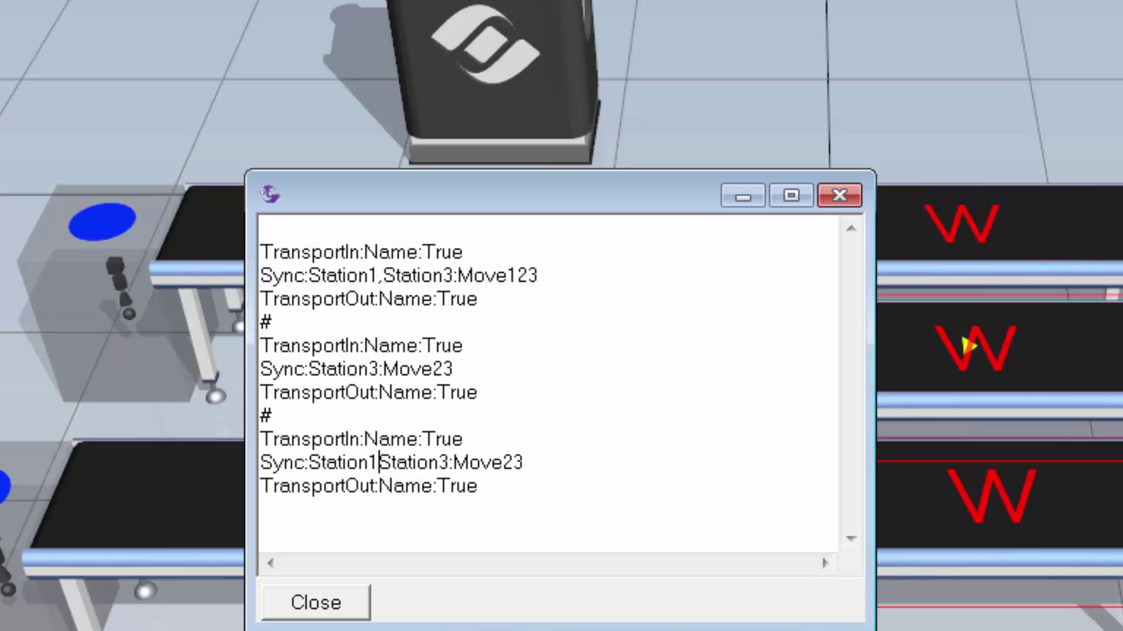
text(,)
key(Right)
key(Right)
key(Right)
key(Right)
key(Right)
key(Right)
key(Right)
key(Right)
key(Right)
key(Right)
key(Right)
key(Right)
key(Right)
key(Right)
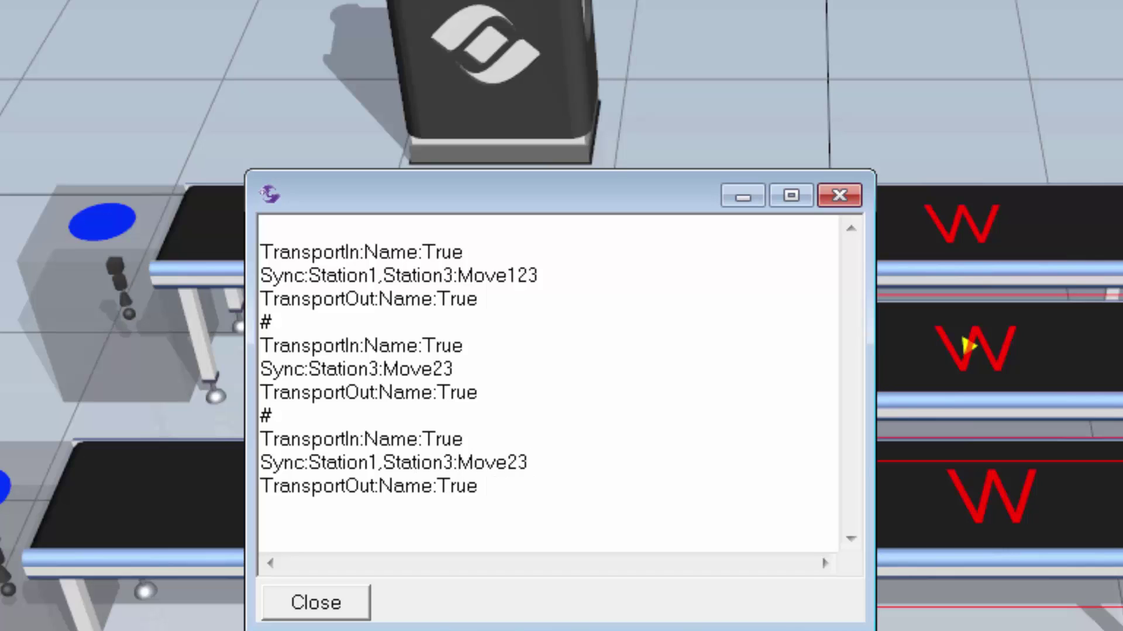
key(BackSpace)
drag(496, 492, 262, 442)
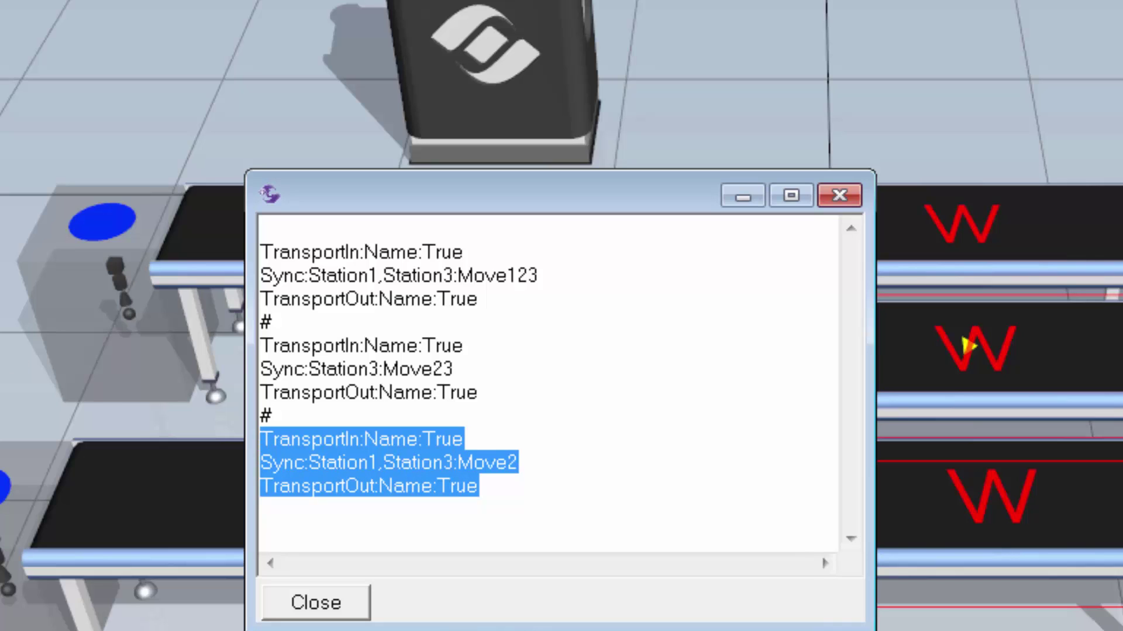
click(343, 486)
drag(504, 502, 262, 245)
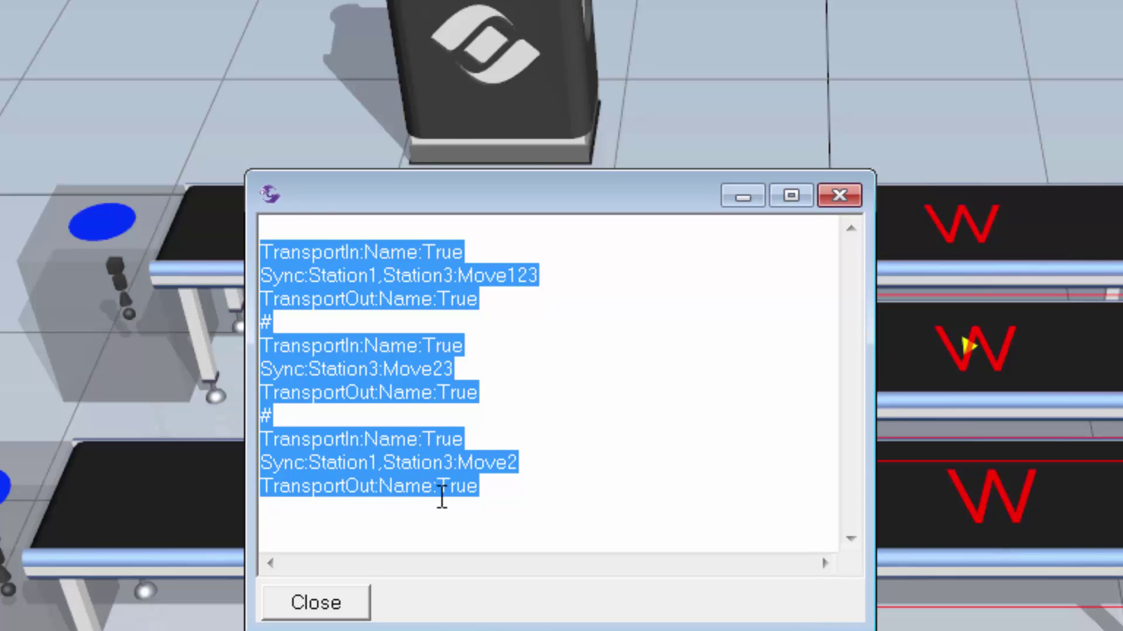
click(504, 502)
drag(520, 463, 309, 462)
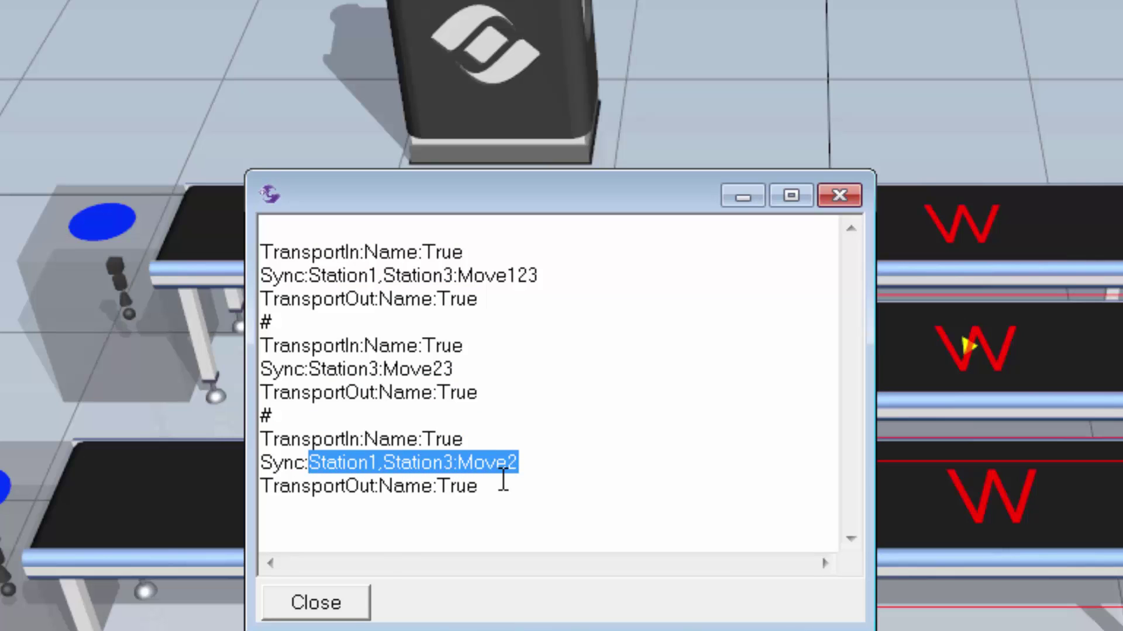
click(339, 596)
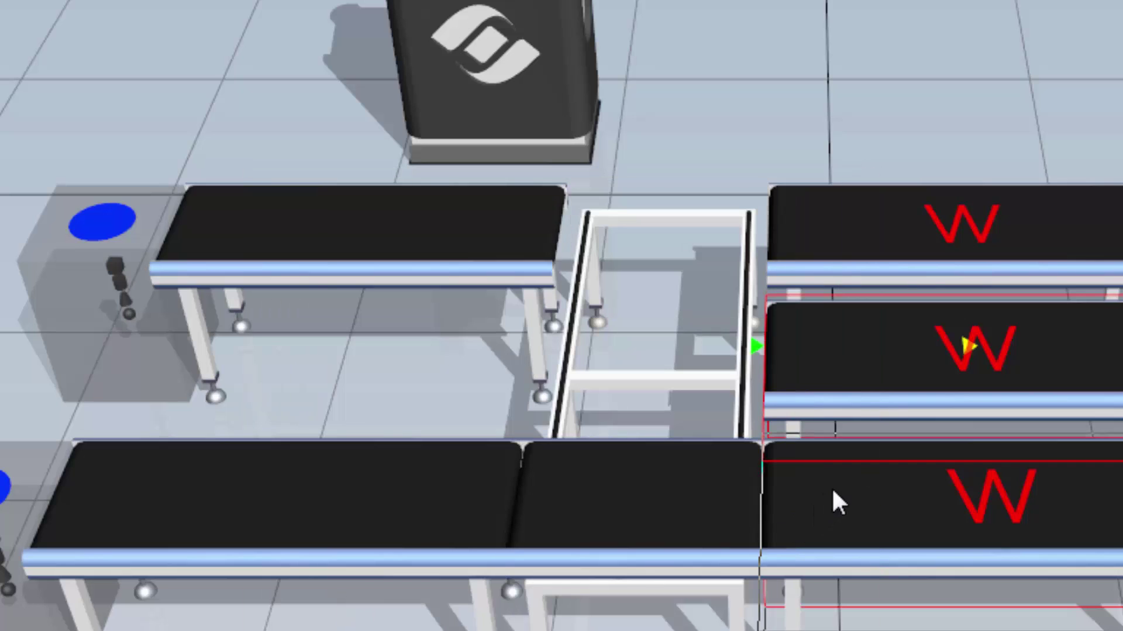
Step: Append the line Sync:Station2,Station3:Move2 to the bottom Station1 conveyor's task note
click(832, 491)
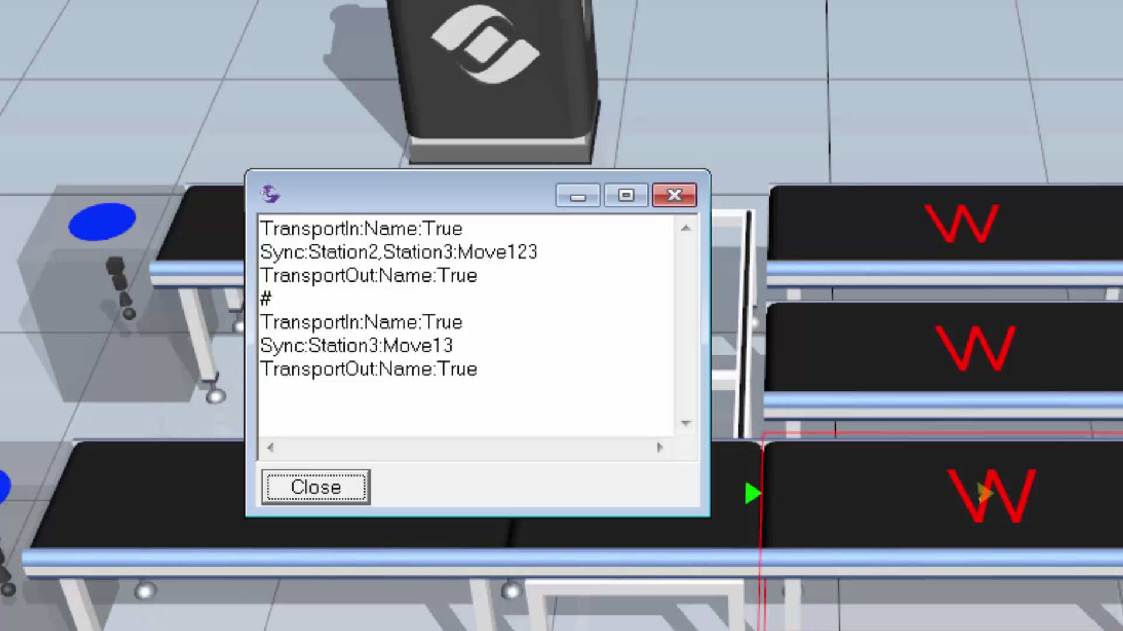
drag(659, 517, 659, 630)
click(556, 435)
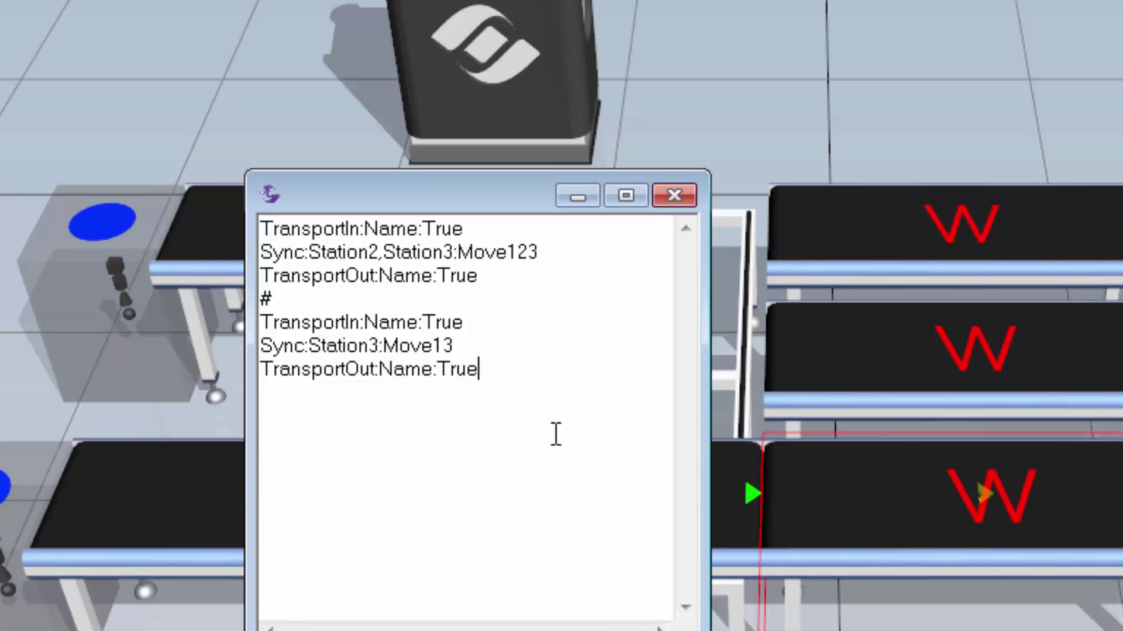
key(Return)
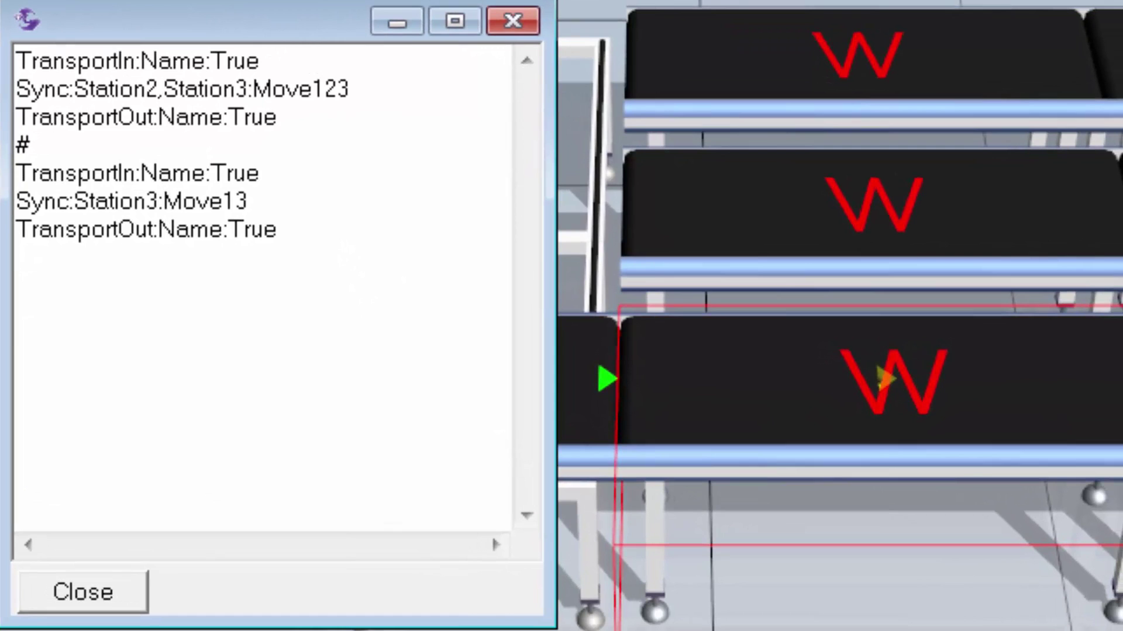
text(Sync:Station1)
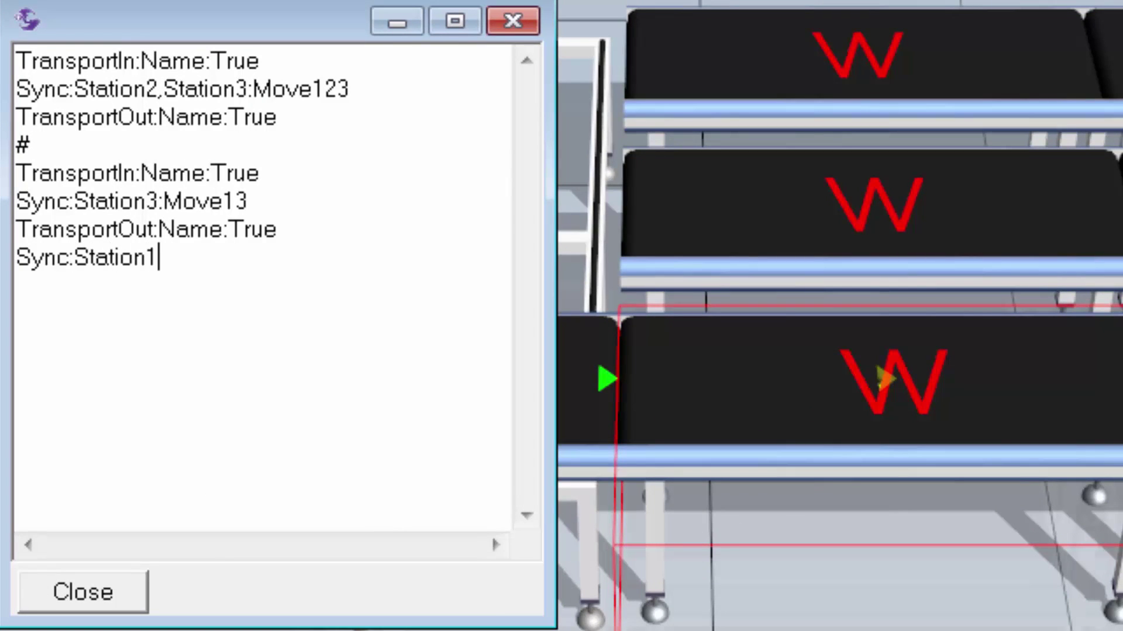
key(BackSpace)
text(2,Station3)
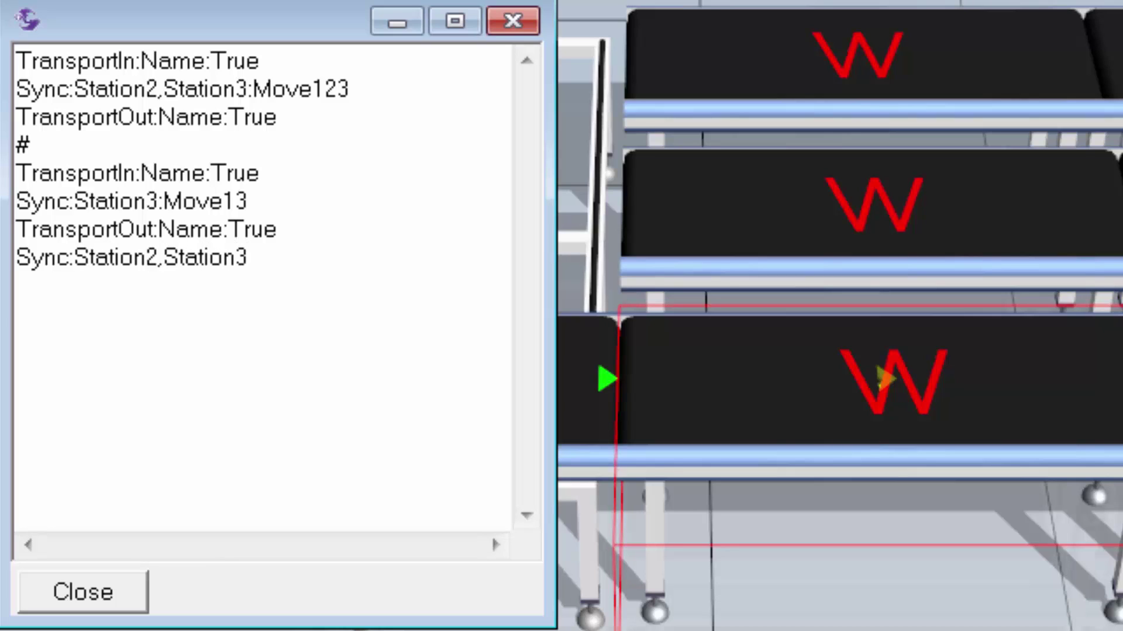
text(:Move)
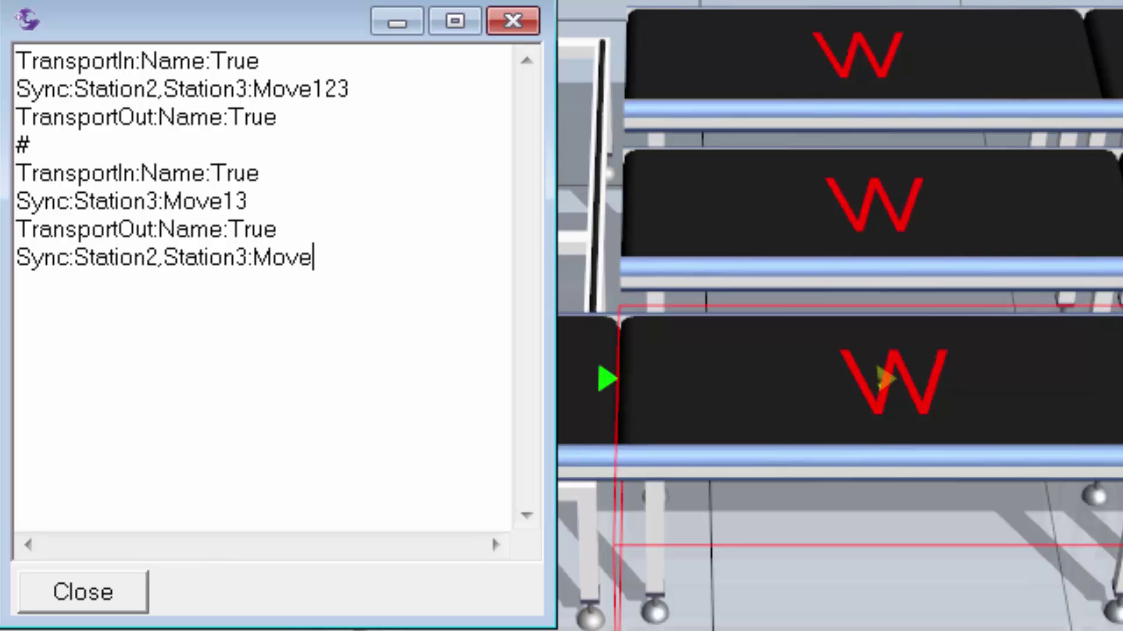
text(2)
Step: Copy the new Sync:Station2,Station3:Move2 line and close the note
drag(250, 258, 74, 257)
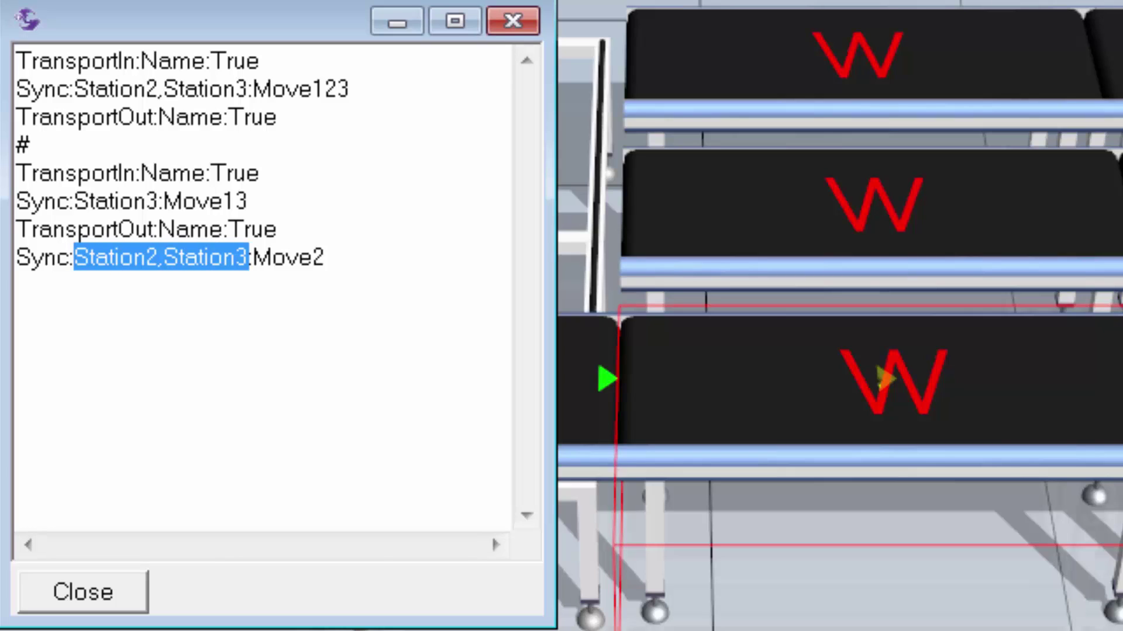
click(384, 269)
drag(324, 257, 17, 266)
key(ctrl+c)
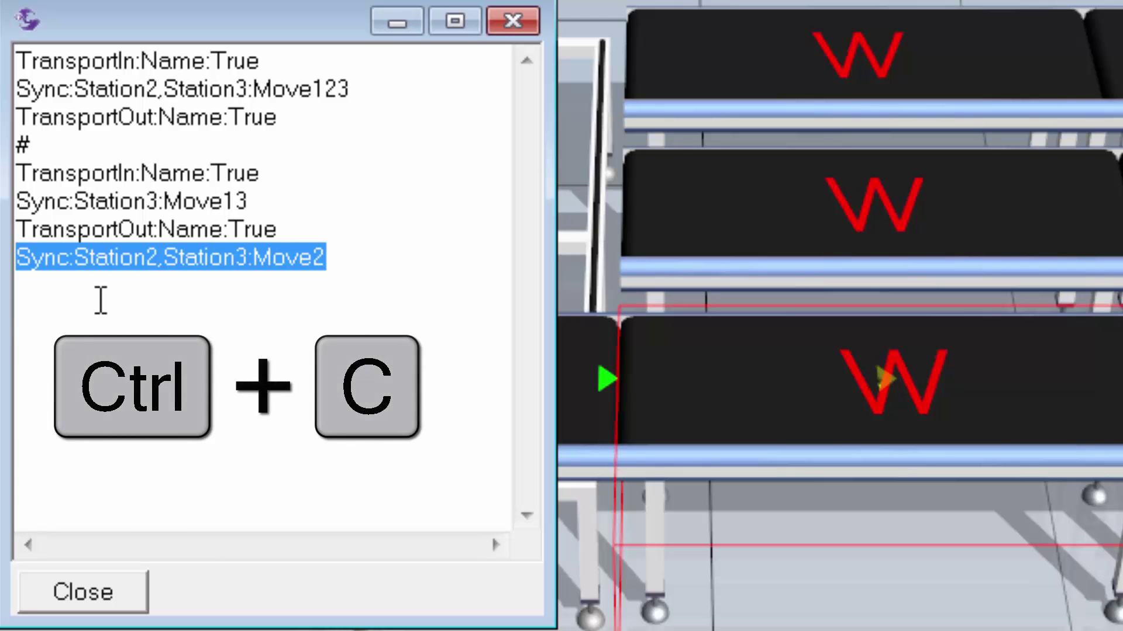
click(103, 593)
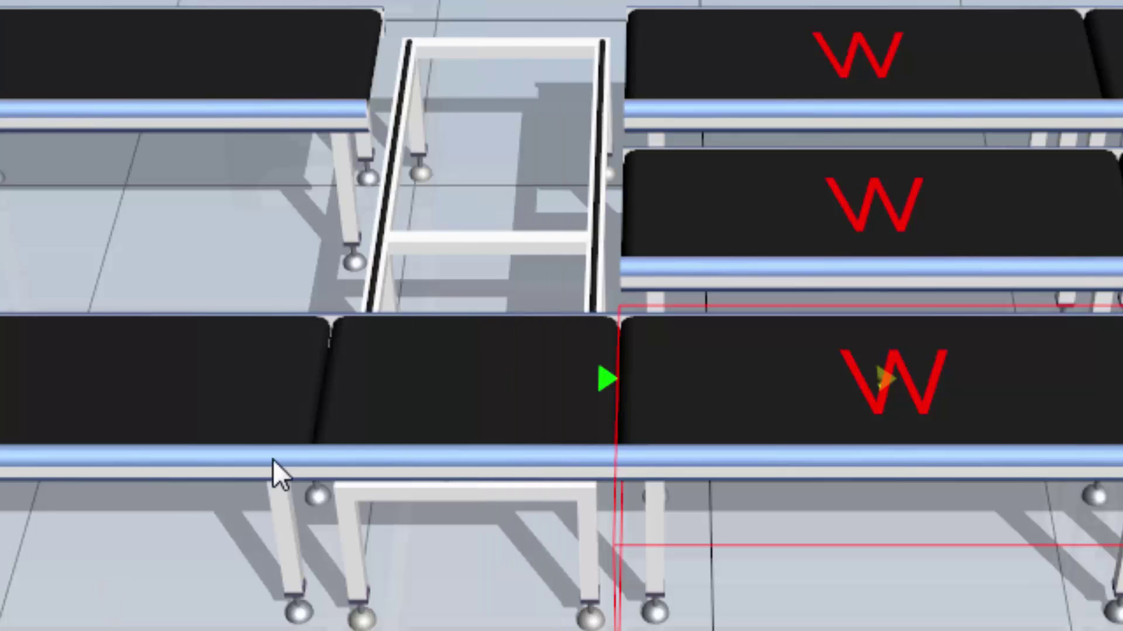
Step: Append a # separator and Sync:Station2,Station1:Move2 to the top Station3 conveyor's note, then close it
click(782, 75)
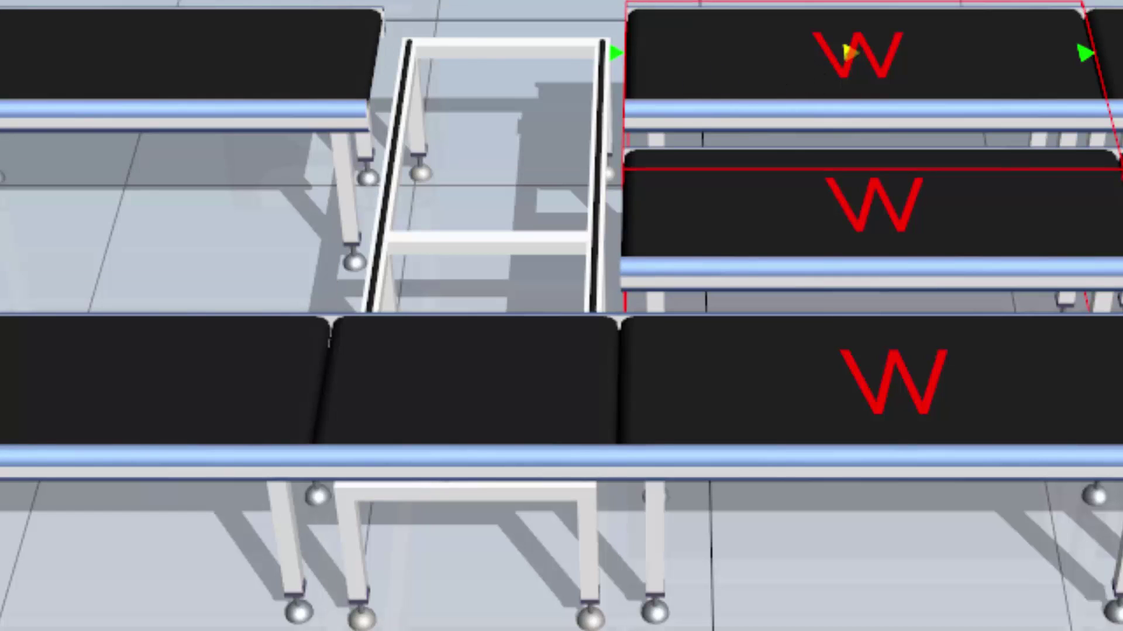
key(ctrl+c)
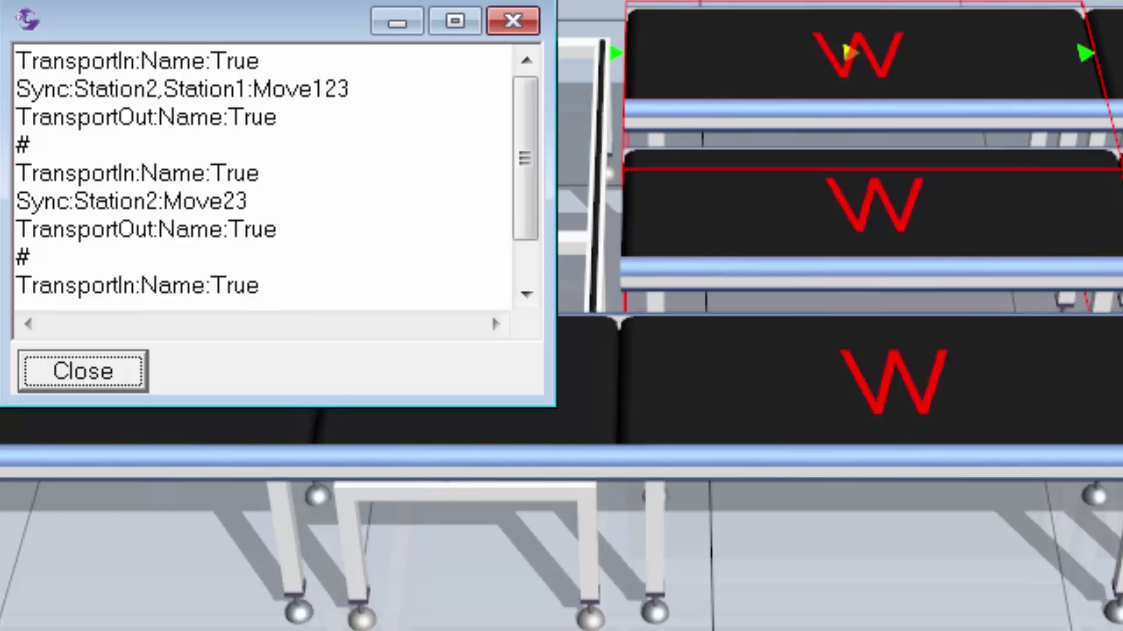
drag(326, 410, 319, 582)
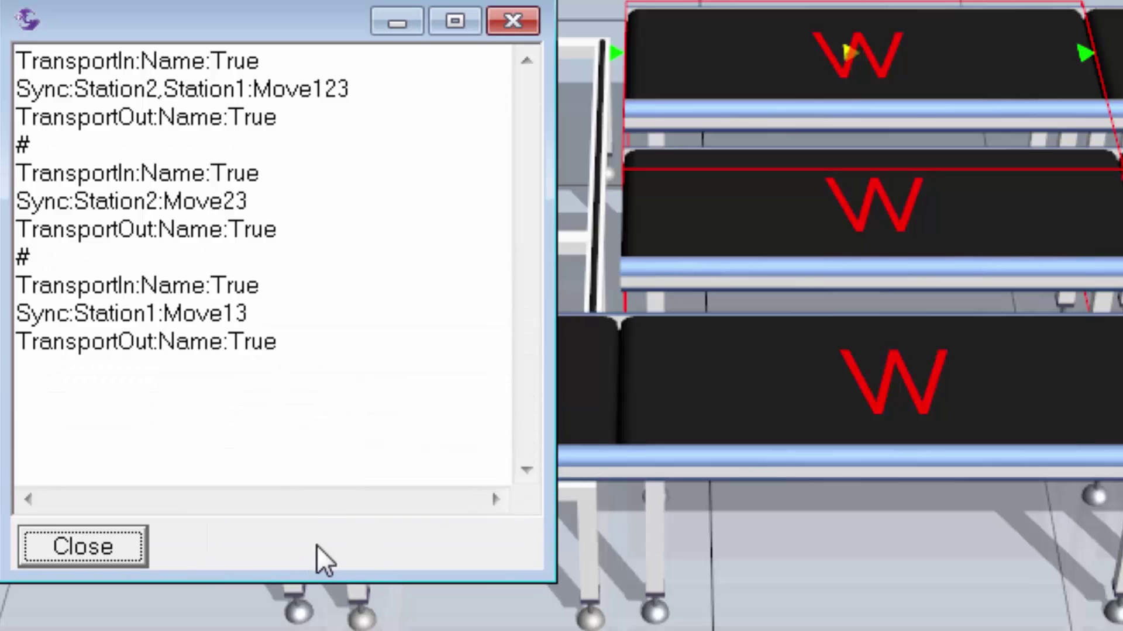
click(339, 415)
key(ctrl+v)
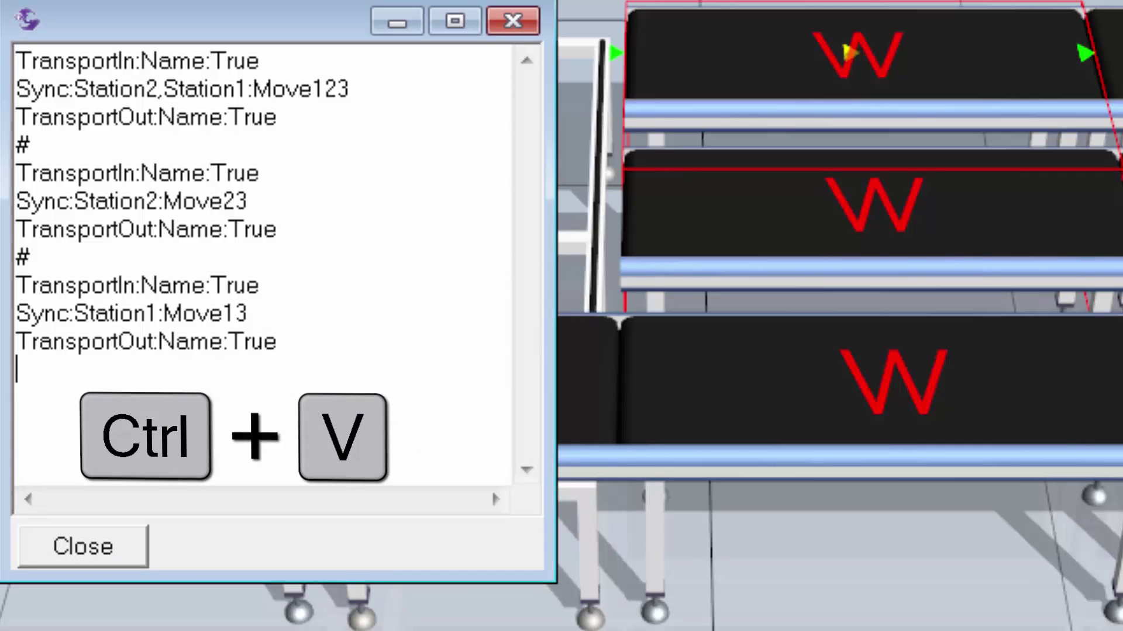
key(ctrl+v)
key(Return)
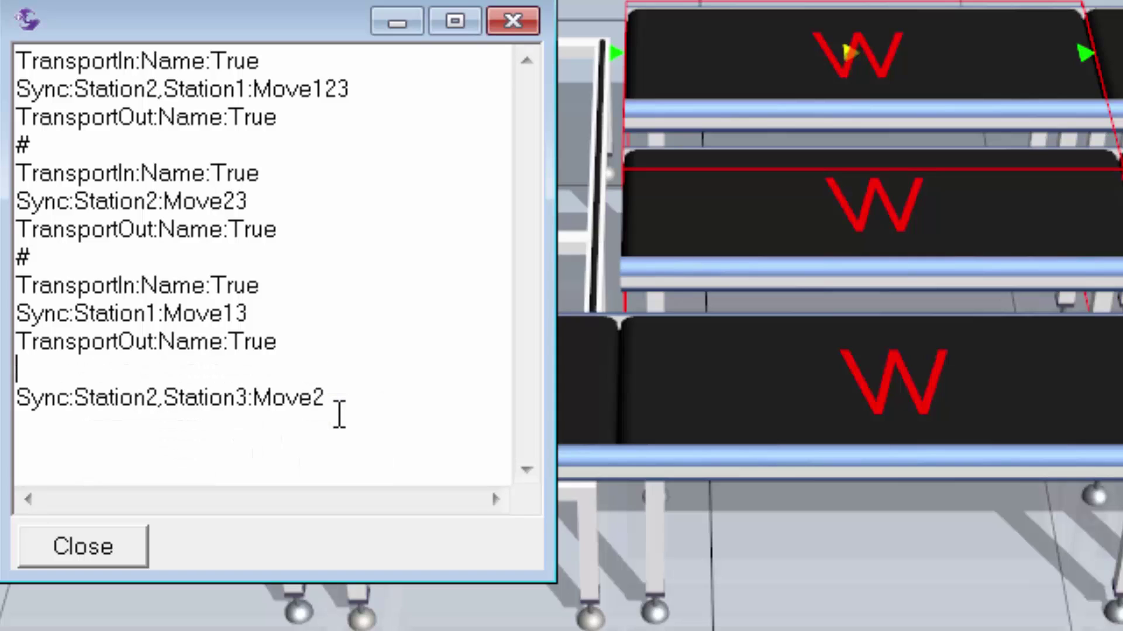
text(#)
key(BackSpace)
text(1)
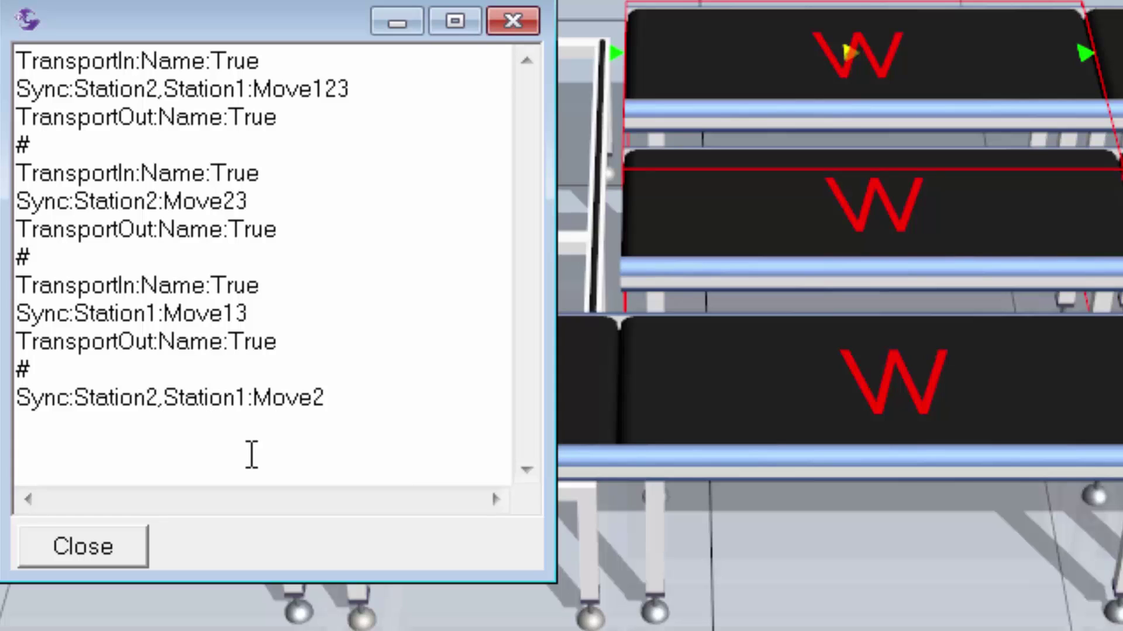
click(103, 530)
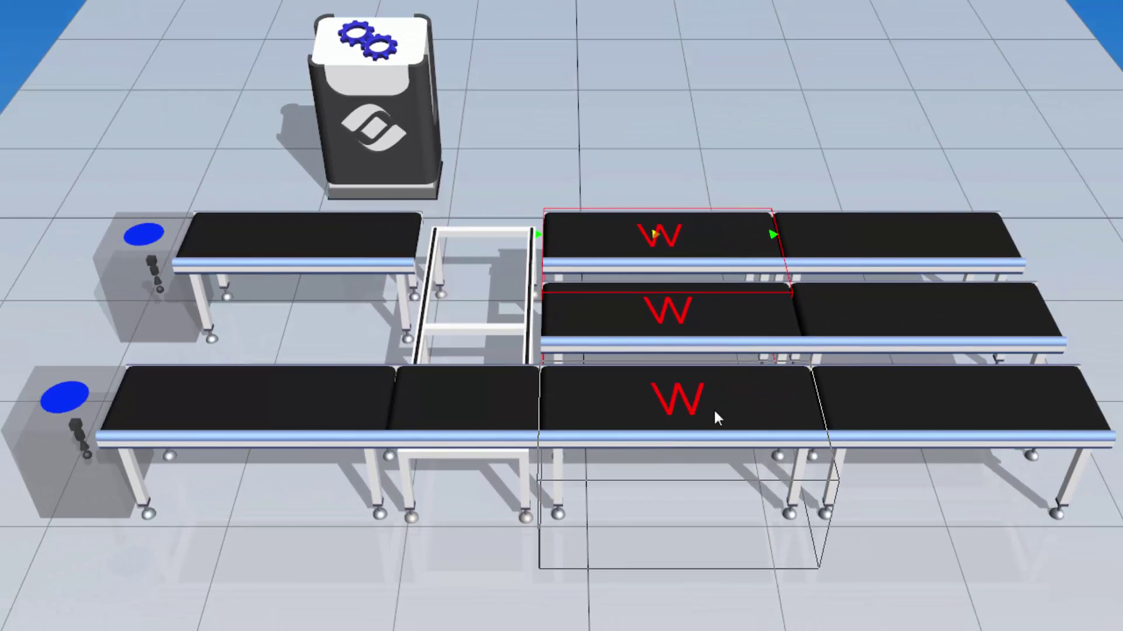